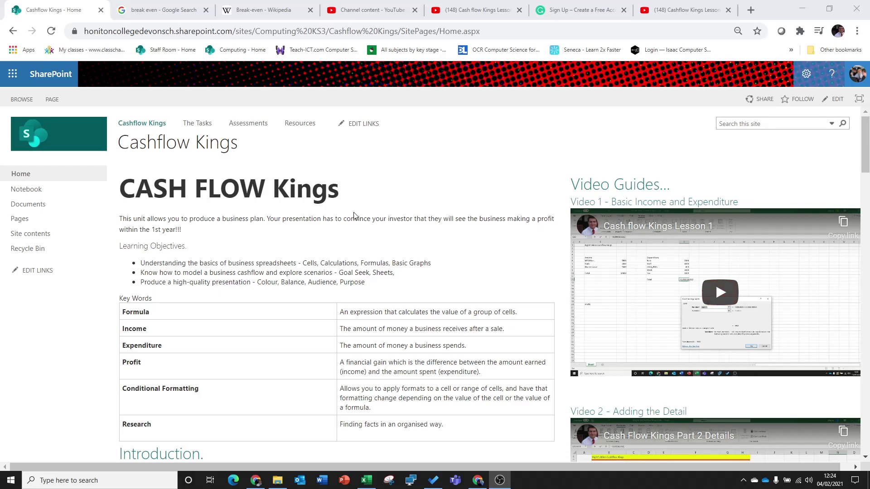
pyautogui.scroll(-5, 401, 212)
pyautogui.scroll(-5, 401, 212)
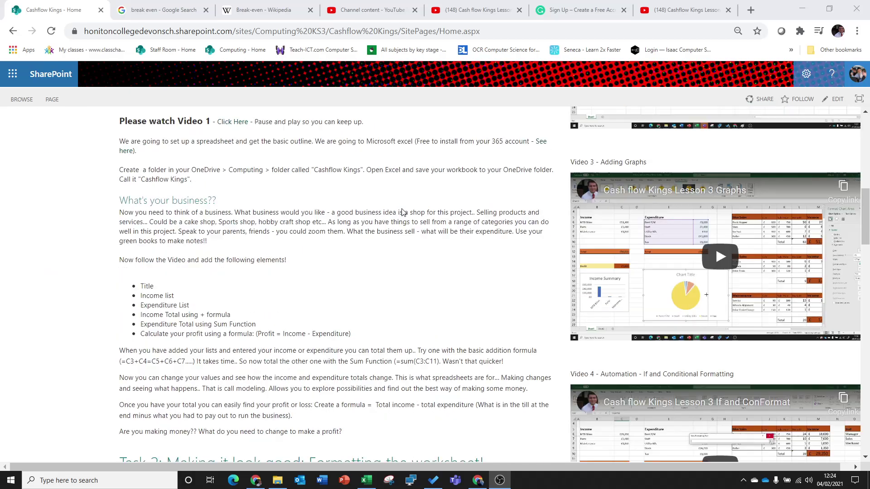
pyautogui.scroll(-5, 401, 212)
pyautogui.scroll(-4, 404, 206)
pyautogui.scroll(-5, 403, 208)
pyautogui.scroll(-3, 404, 208)
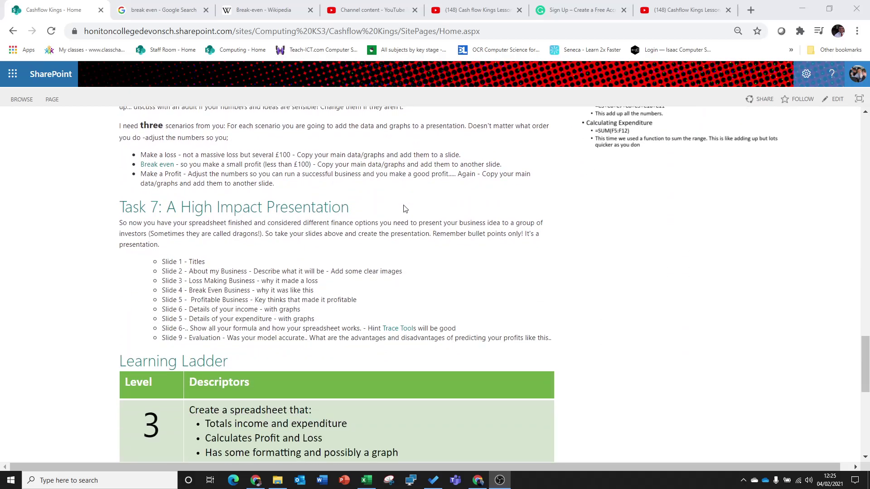
pyautogui.scroll(3, 404, 208)
pyautogui.scroll(1, 404, 208)
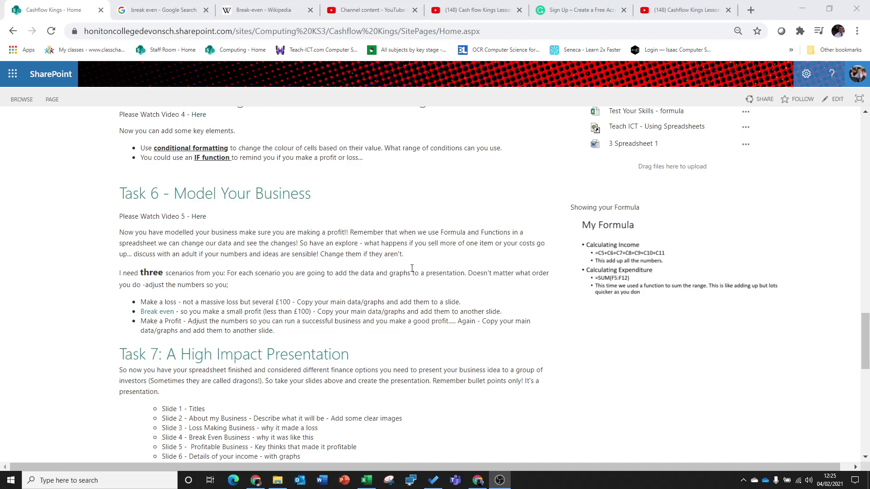
pyautogui.scroll(-2, 412, 268)
pyautogui.scroll(-2, 412, 268)
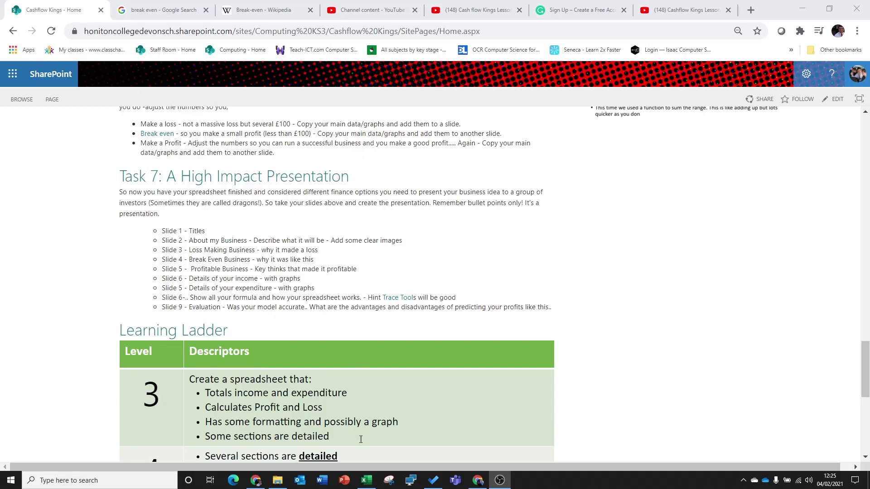
# Step: Select the v5 Profit and Loss workbook in the 3 Cashflow Kings folder and view it in Excel
pyautogui.click(278, 480)
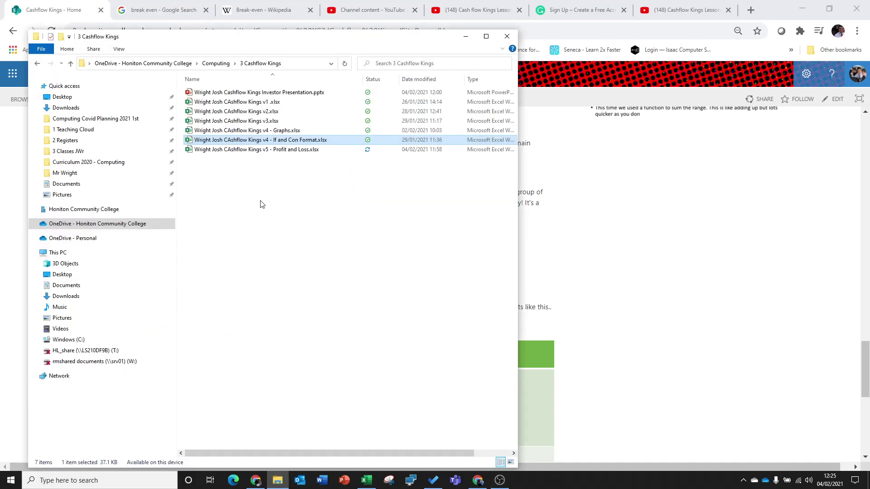
pyautogui.click(274, 227)
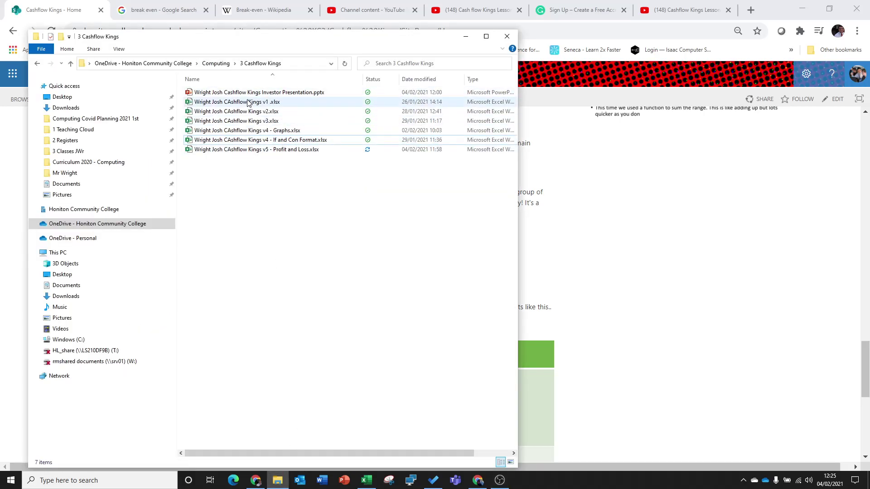
pyautogui.click(275, 150)
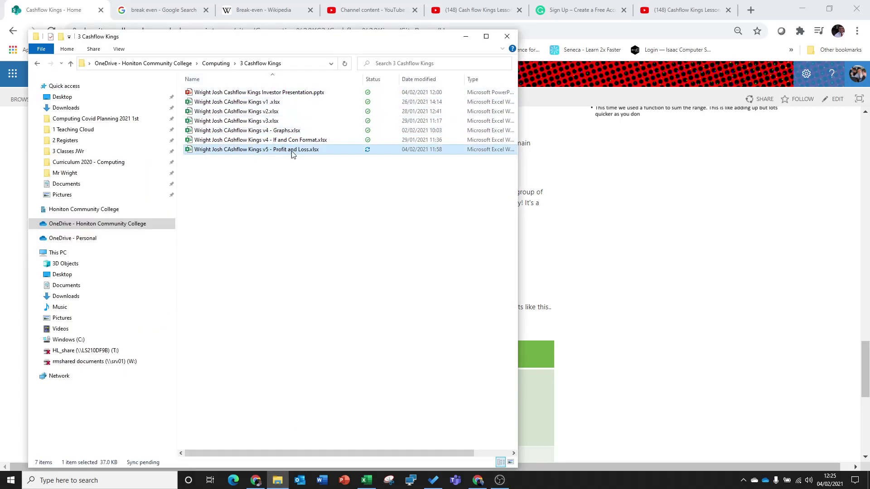
pyautogui.click(367, 480)
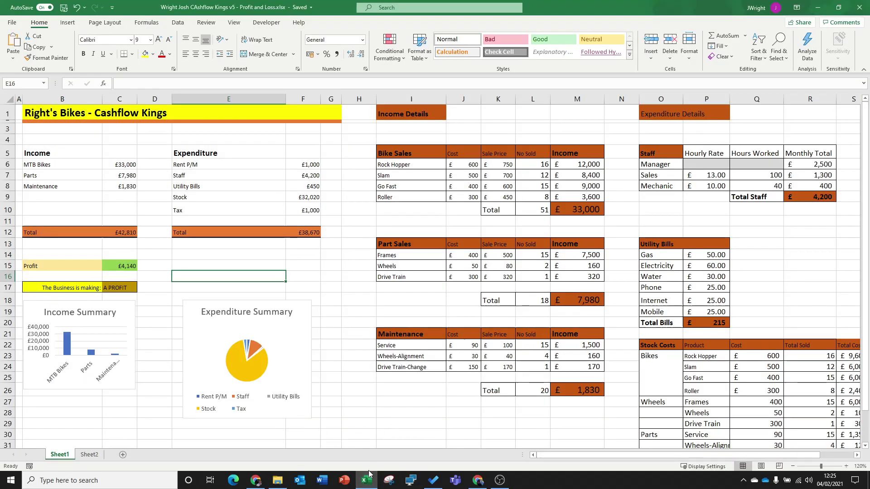
pyautogui.click(278, 481)
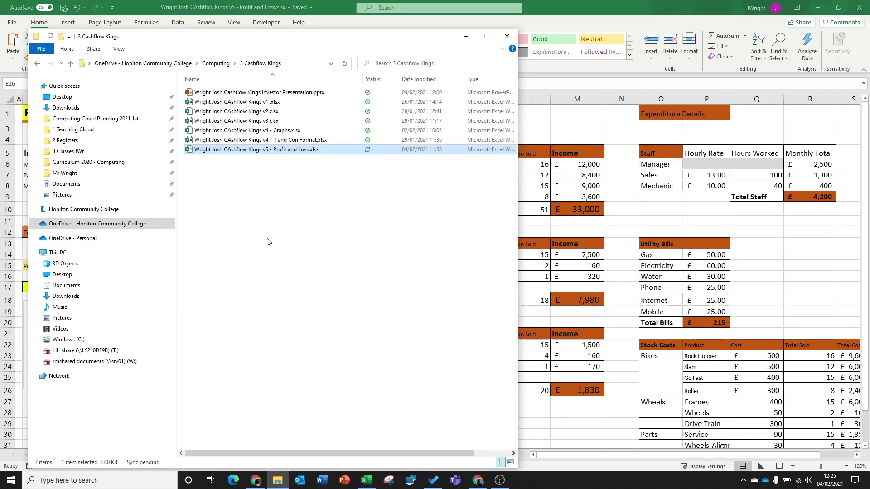
# Step: Open the Investor Presentation and review its title, Making a Loss and Break even slides
pyautogui.doubleClick(269, 93)
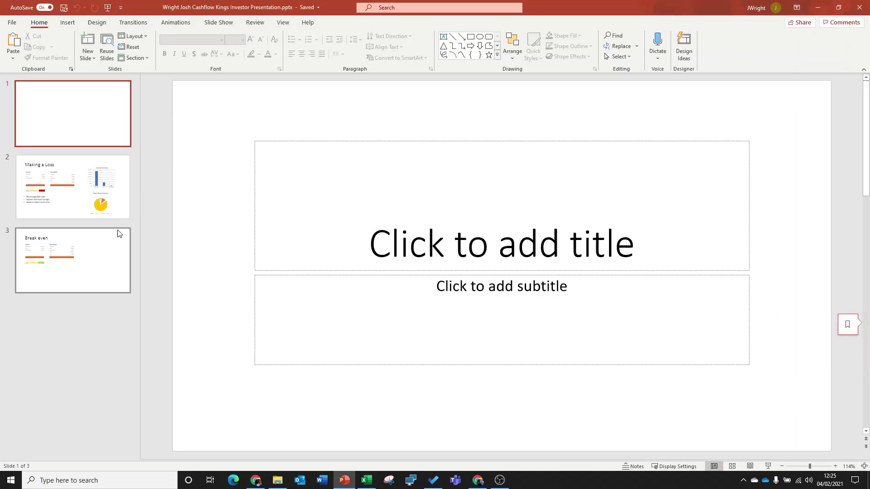
pyautogui.click(73, 188)
pyautogui.click(79, 258)
pyautogui.click(72, 187)
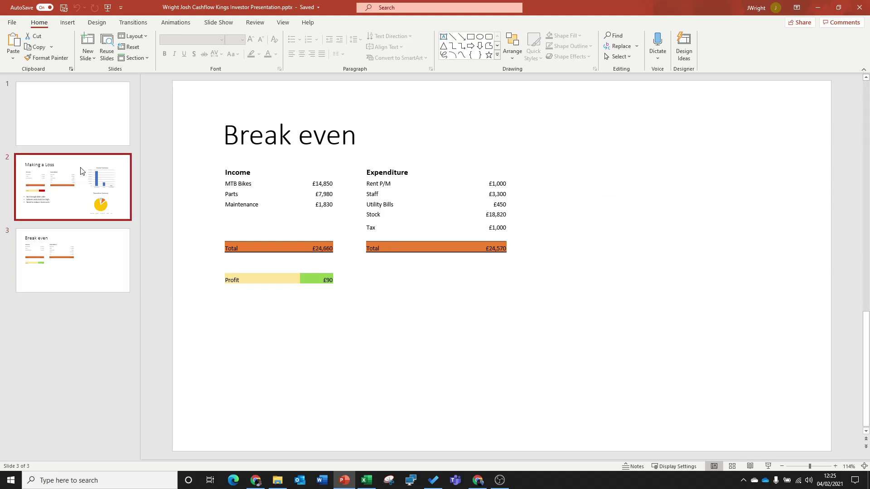
pyautogui.click(73, 113)
# Step: Save a copy of the presentation to 3 Cashflow Kings with ' 2' added to its name
pyautogui.click(12, 23)
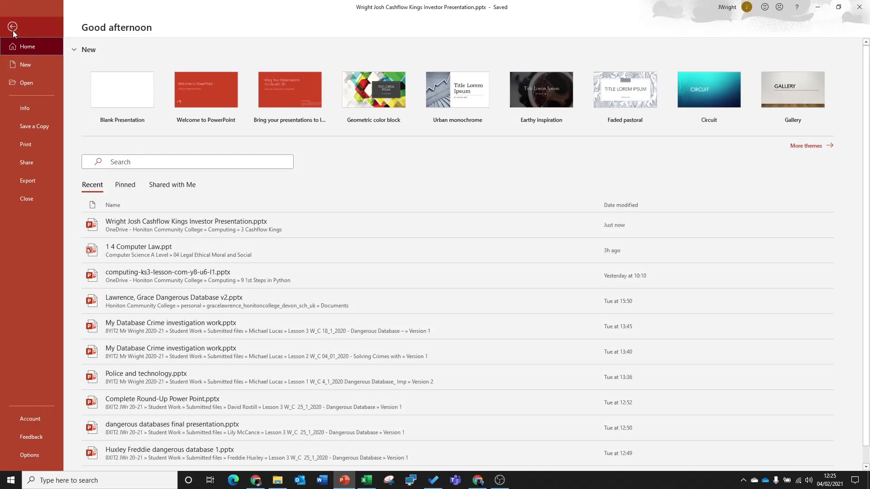
pyautogui.click(40, 128)
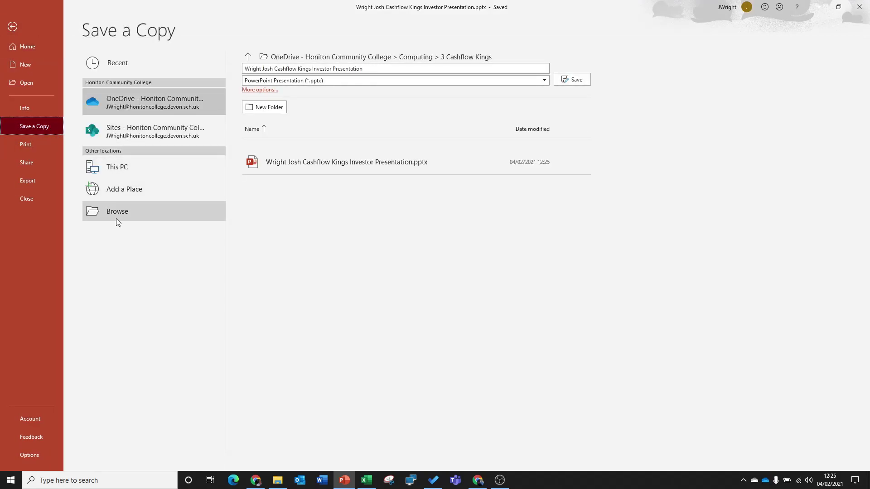
pyautogui.click(117, 218)
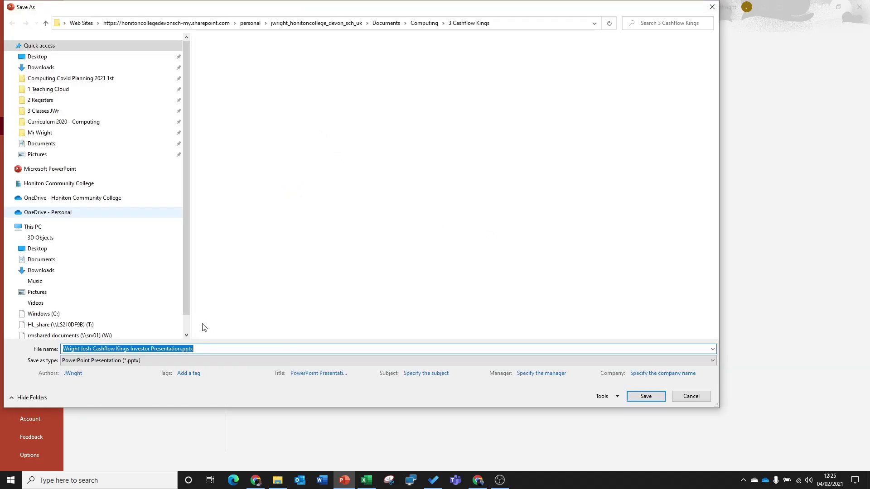
pyautogui.click(183, 349)
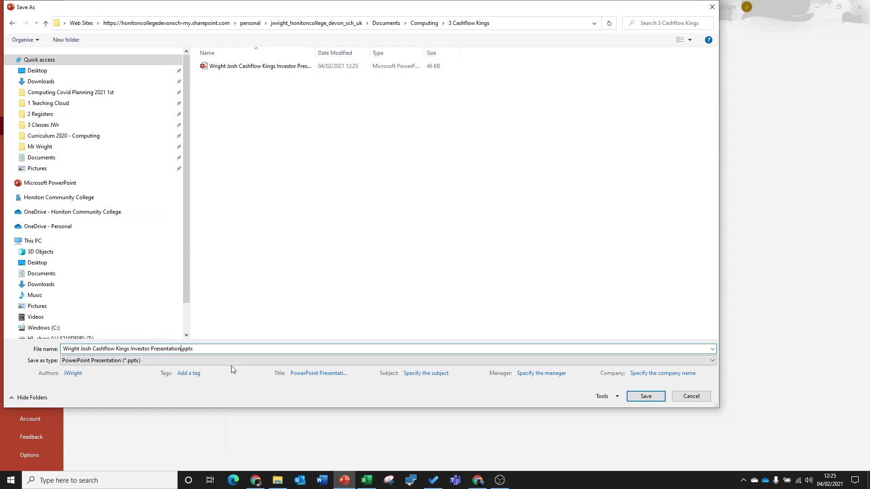
pyautogui.write(' V2')
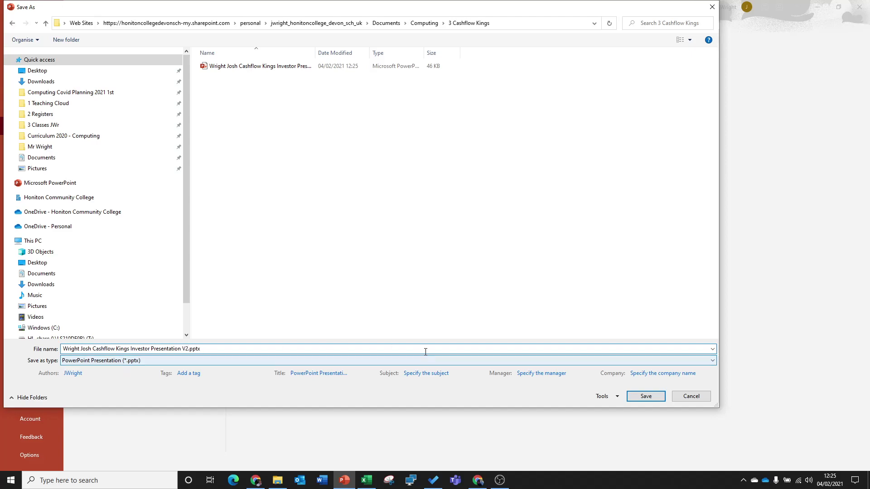
pyautogui.click(645, 398)
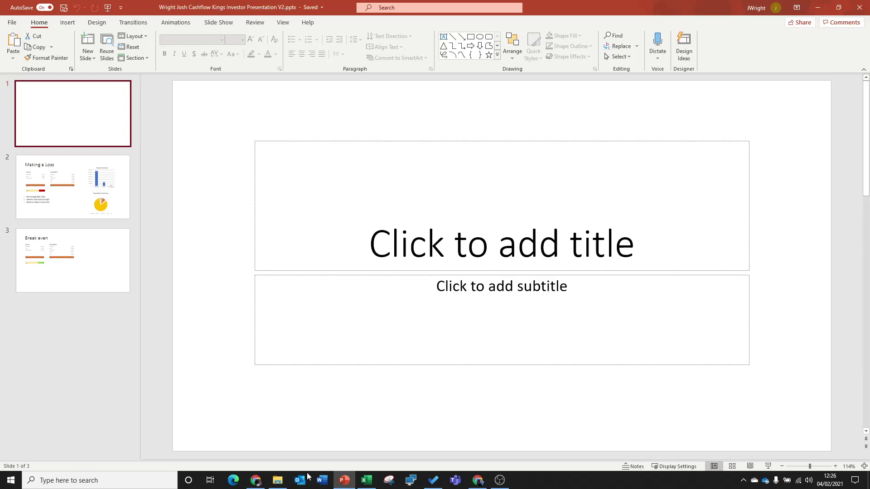
pyautogui.click(256, 480)
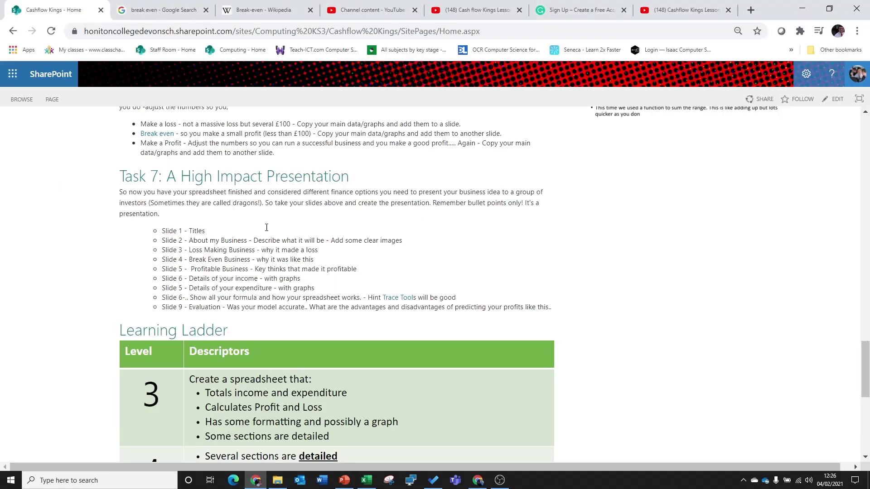
pyautogui.moveTo(162, 230)
pyautogui.mouseDown()
pyautogui.moveTo(407, 267)
pyautogui.moveTo(520, 330)
pyautogui.mouseUp()
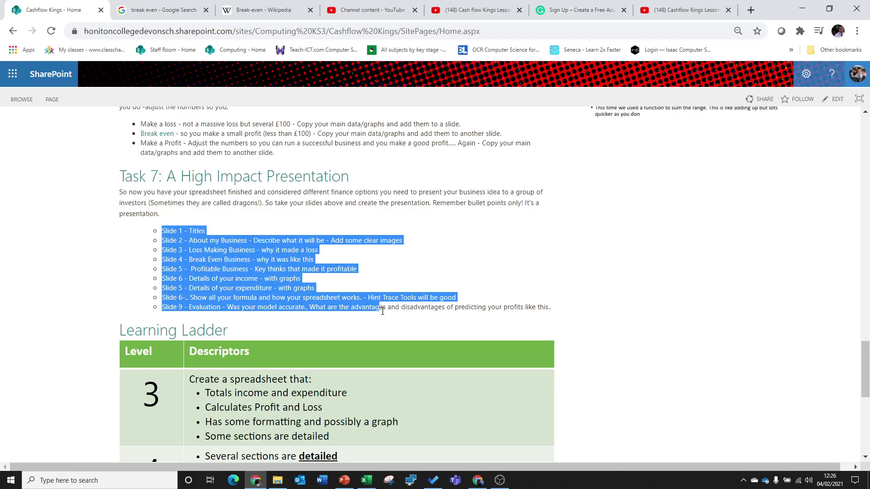
pyautogui.click(436, 339)
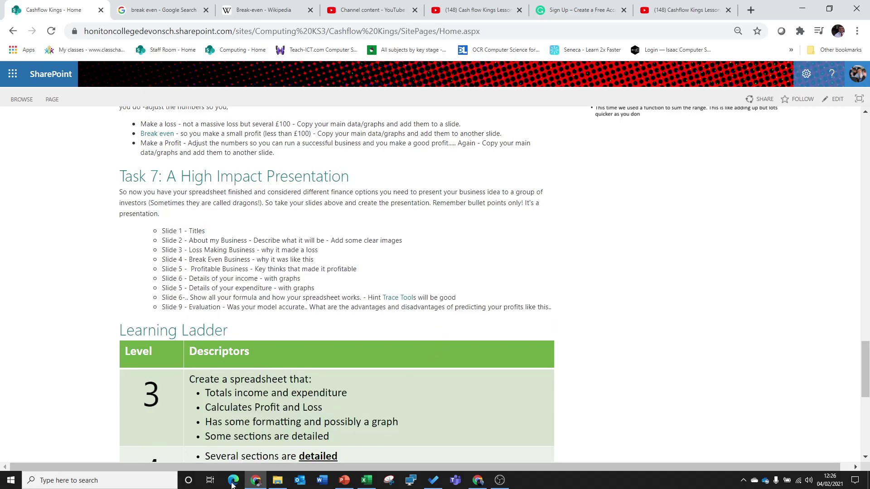
# Step: Title slide 1 "Right's Bikes" with the subtitle "A business presentation for Investors"
pyautogui.click(344, 481)
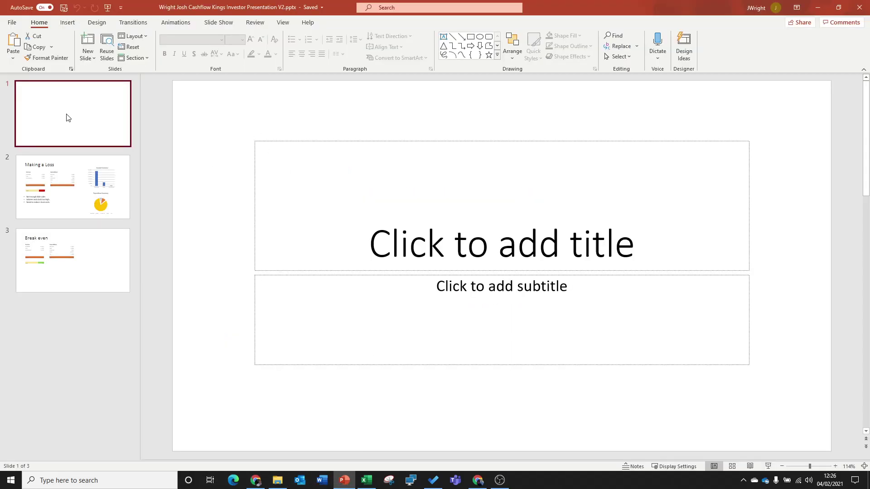
pyautogui.click(515, 236)
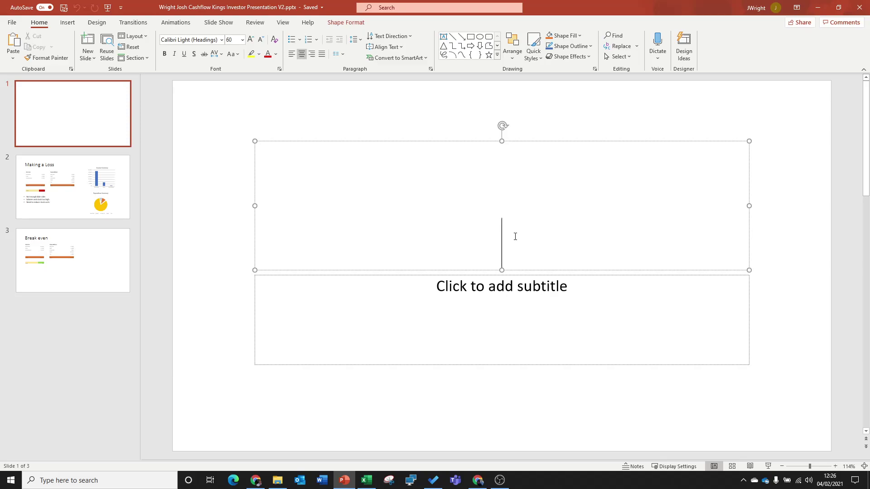
pyautogui.write('Wrig')
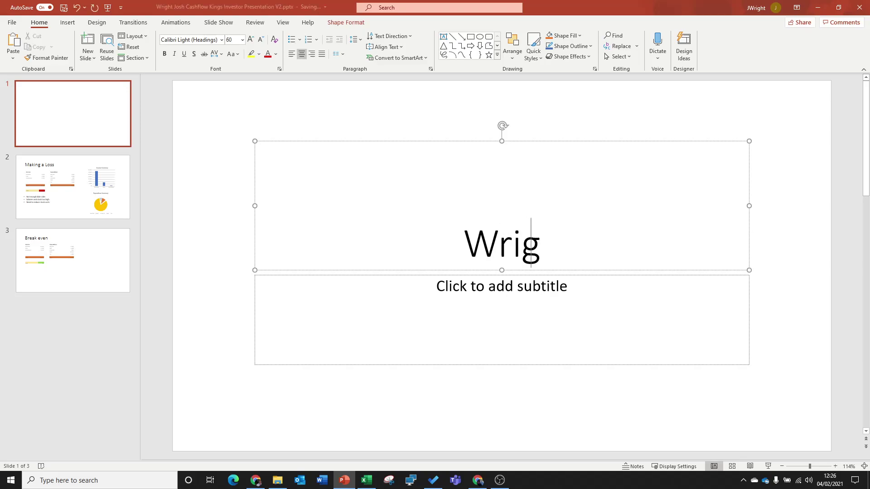
pyautogui.write('ht')
pyautogui.write("'s")
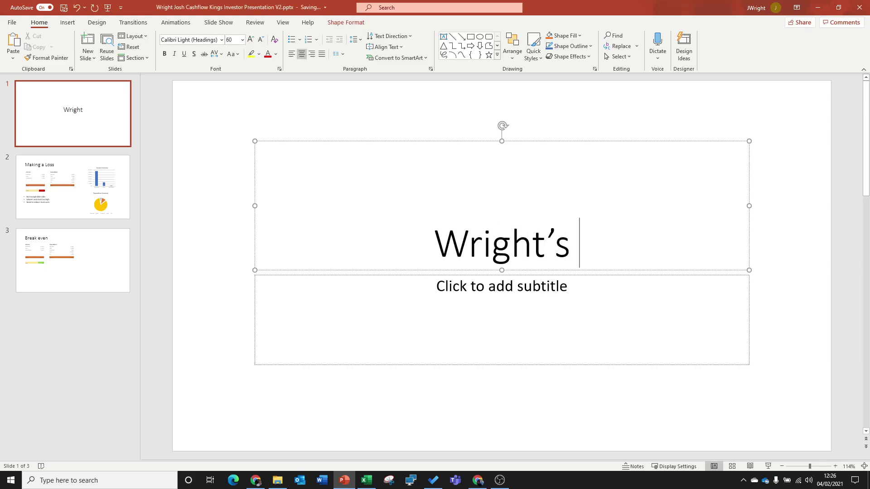
pyautogui.press('BackSpace')
pyautogui.press('Left')
pyautogui.press('Home')
pyautogui.press('Right')
pyautogui.press('Right')
pyautogui.press('BackSpace')
pyautogui.press('BackSpace')
pyautogui.write('R')
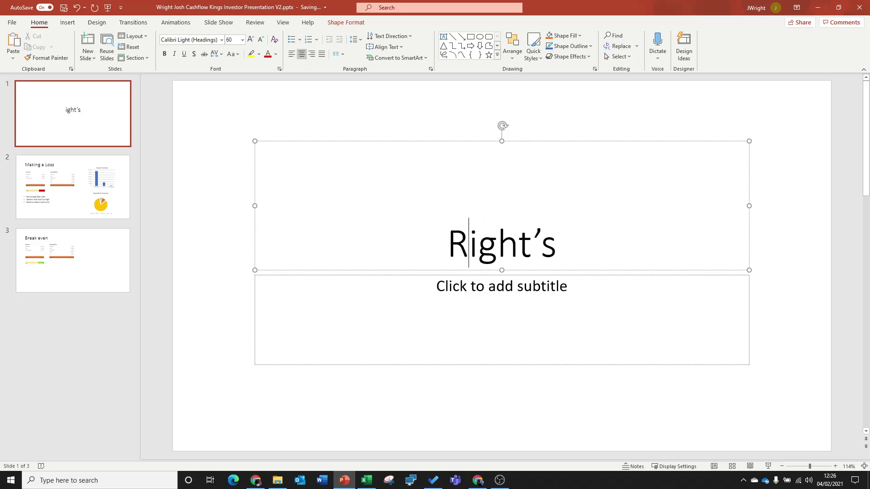
pyautogui.press('End')
pyautogui.write('Bi')
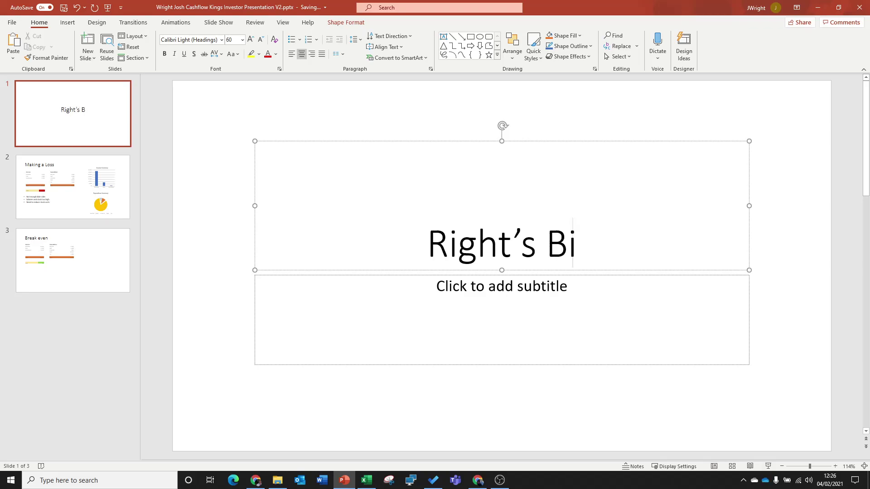
pyautogui.write('kes')
pyautogui.click(519, 283)
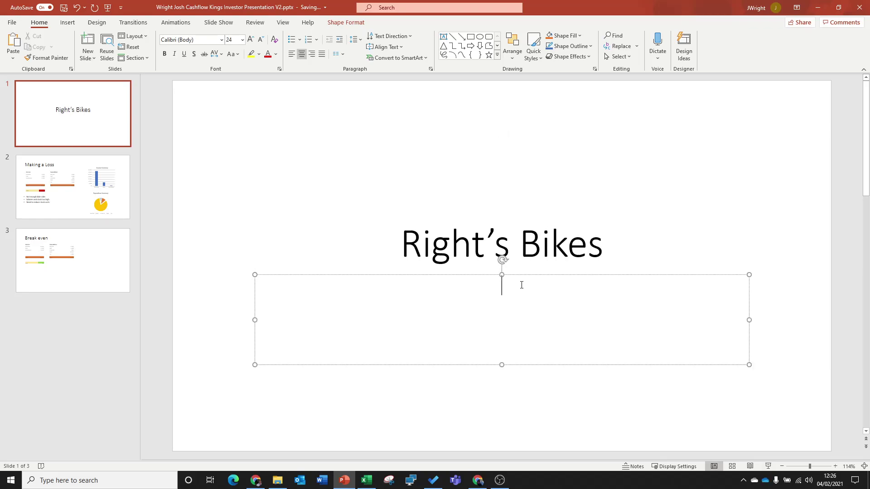
pyautogui.write('A bun')
pyautogui.press('BackSpace')
pyautogui.write('siness prese')
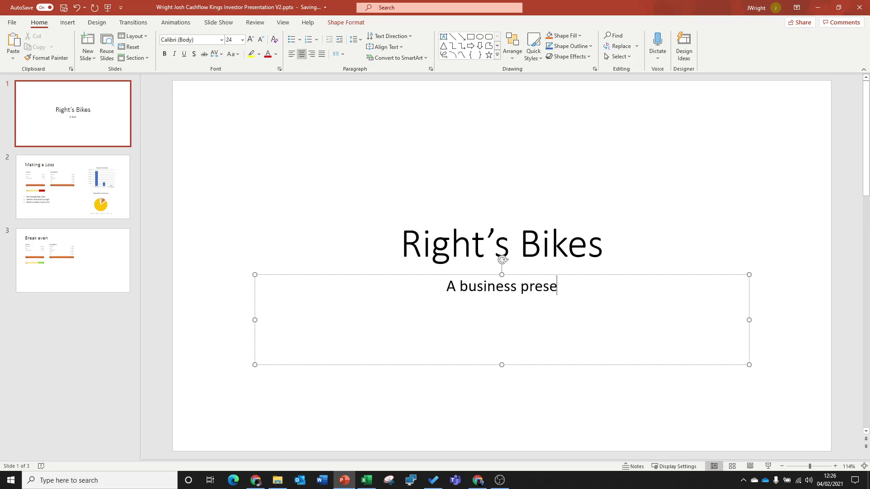
pyautogui.write('ntation for I')
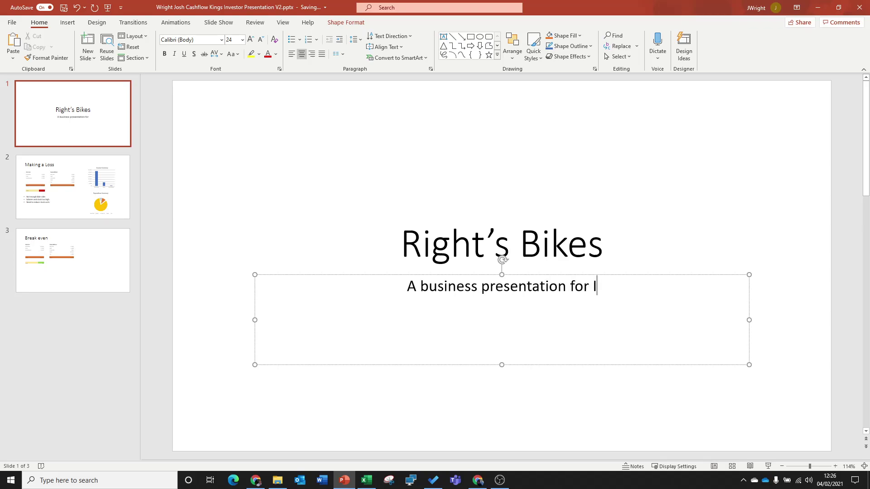
pyautogui.write('nvestors')
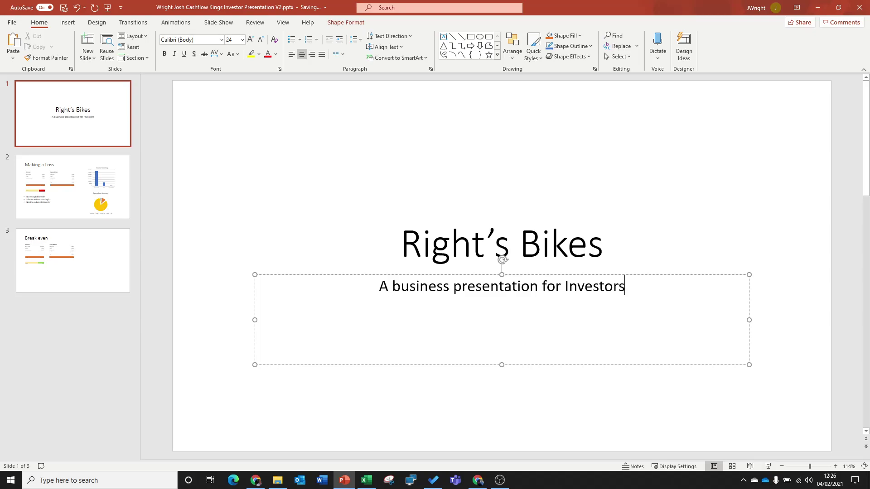
# Step: Add a new slide 2 after the title slide, titled "About Right's Bikes"
pyautogui.click(102, 151)
pyautogui.rightClick(103, 151)
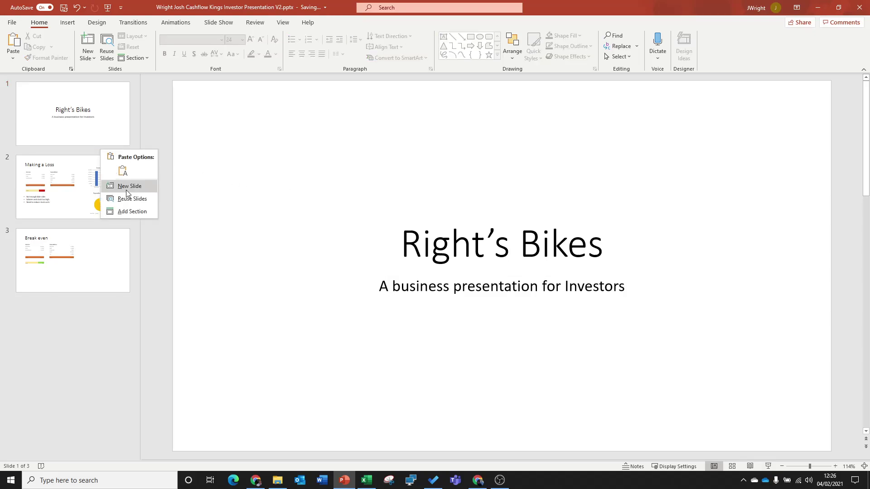
pyautogui.click(127, 190)
pyautogui.click(292, 132)
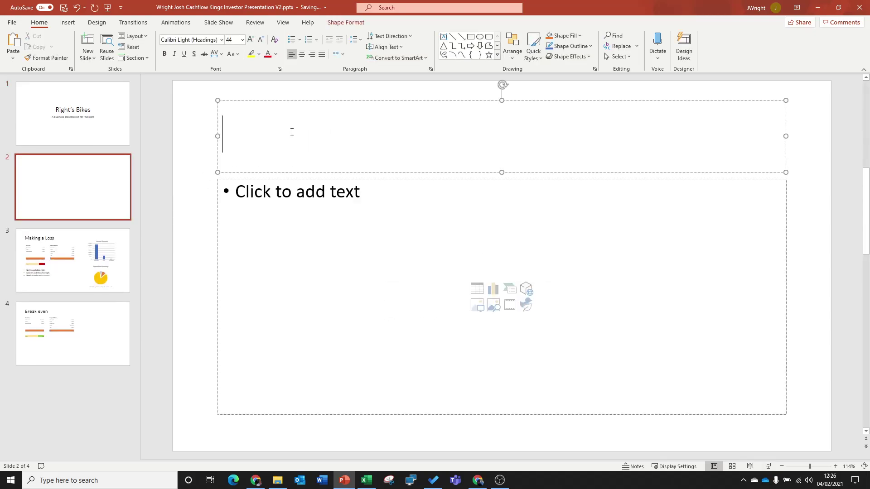
pyautogui.write('About Righ')
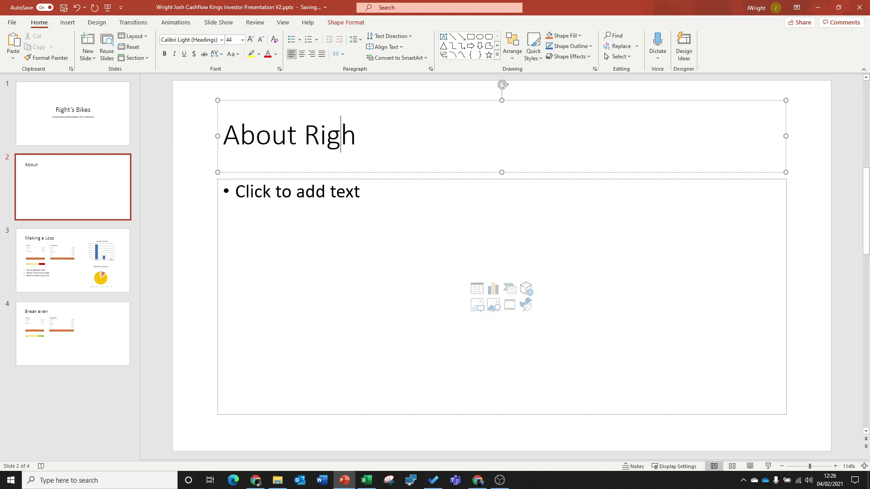
pyautogui.write("t's Bike")
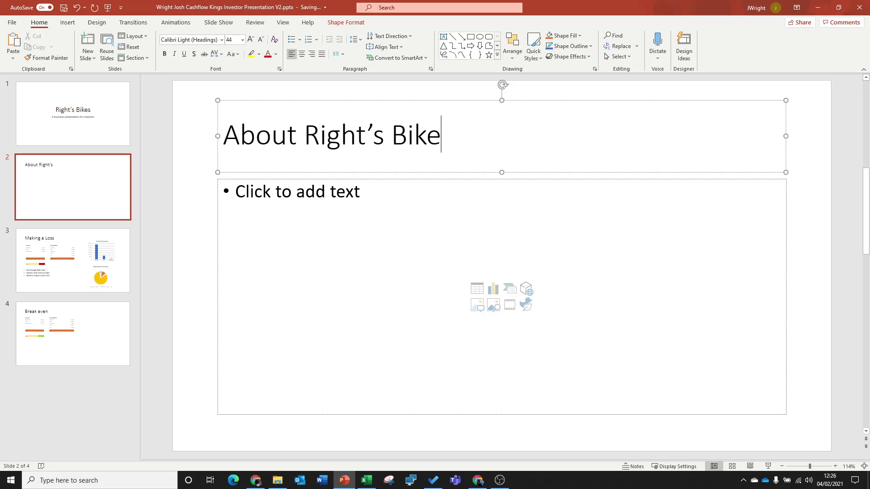
pyautogui.write('s')
# Step: List the bullet "Sell" with indented sub-points "Bikes" and "Parts"
pyautogui.click(238, 192)
pyautogui.write('S')
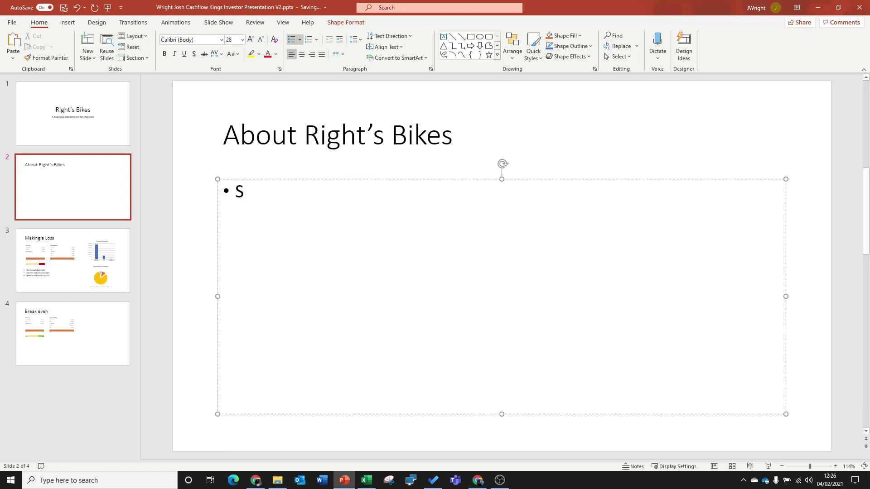
pyautogui.write('ell')
pyautogui.press('BackSpace')
pyautogui.press('BackSpace')
pyautogui.press('Return')
pyautogui.write('Bikes')
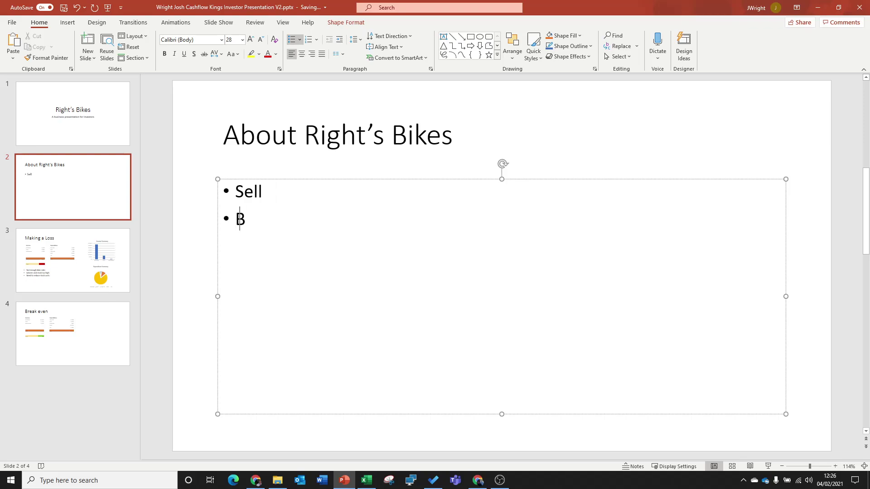
pyautogui.press('Return')
pyautogui.press('Up')
pyautogui.press('Tab')
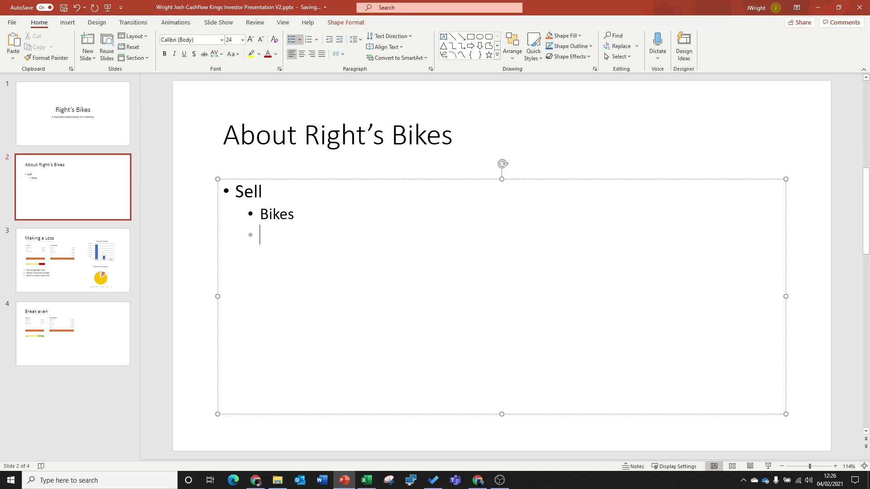
pyautogui.write('PArts')
pyautogui.press('BackSpace')
pyautogui.press('BackSpace')
pyautogui.press('BackSpace')
pyautogui.press('BackSpace')
pyautogui.write('ar')
# Step: Add a lower-right text box with an "Our Vision" heading and the Honiton vision statement
pyautogui.click(550, 146)
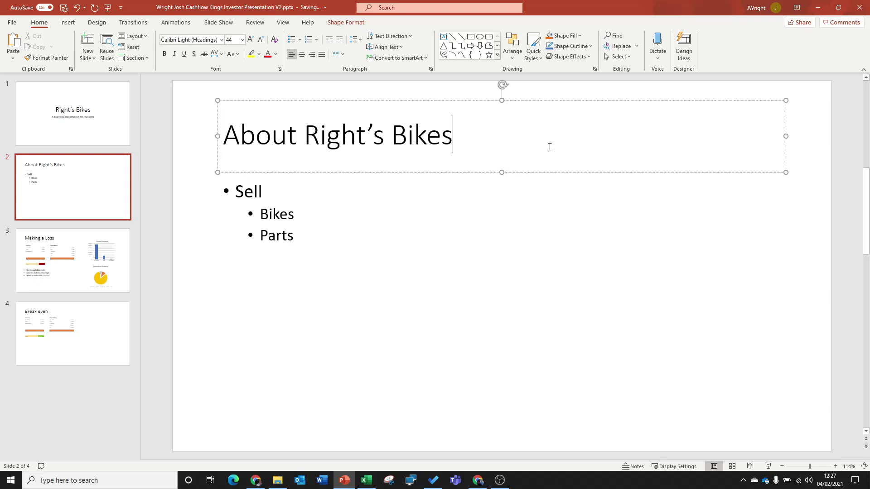
pyautogui.click(370, 229)
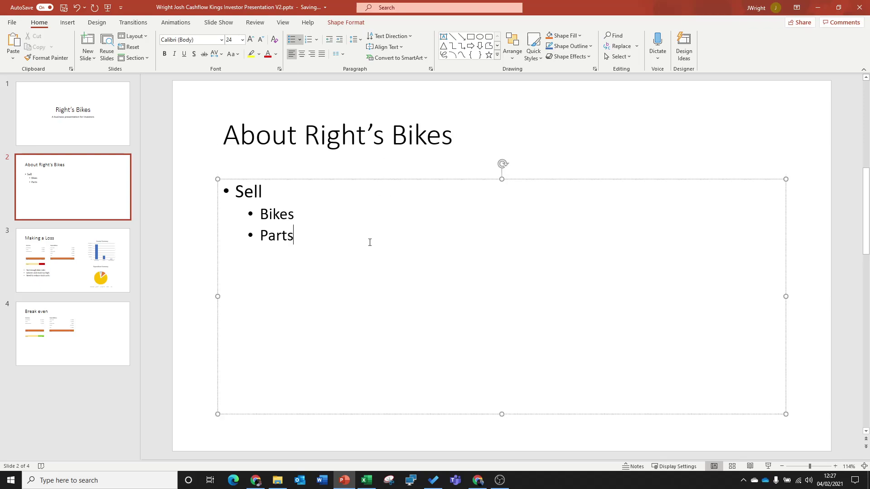
pyautogui.click(67, 23)
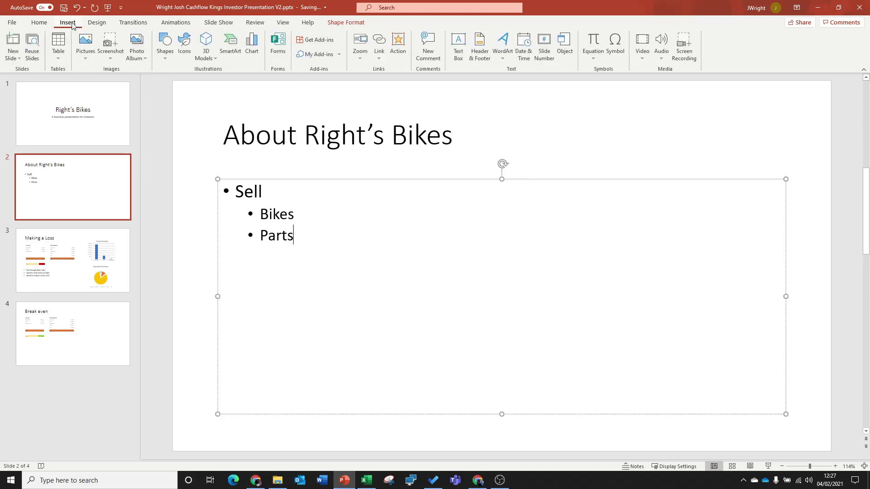
pyautogui.click(460, 55)
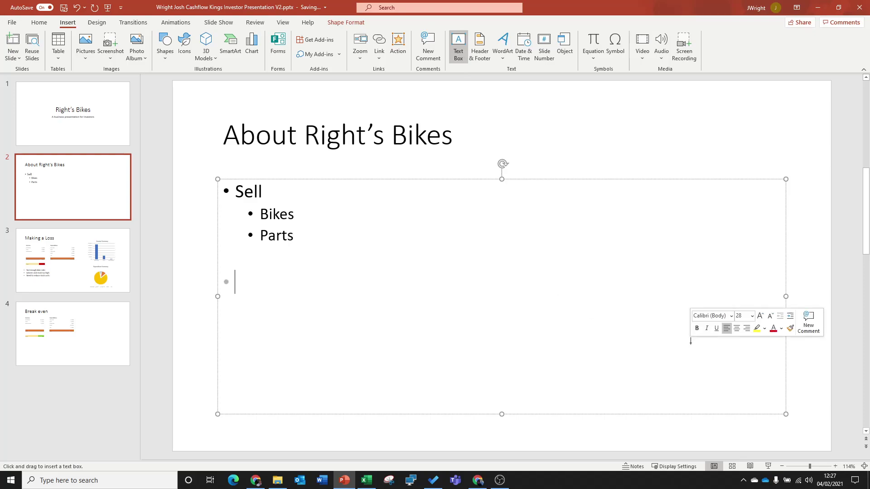
pyautogui.moveTo(590, 436)
pyautogui.mouseDown()
pyautogui.moveTo(693, 344)
pyautogui.moveTo(782, 334)
pyautogui.mouseUp()
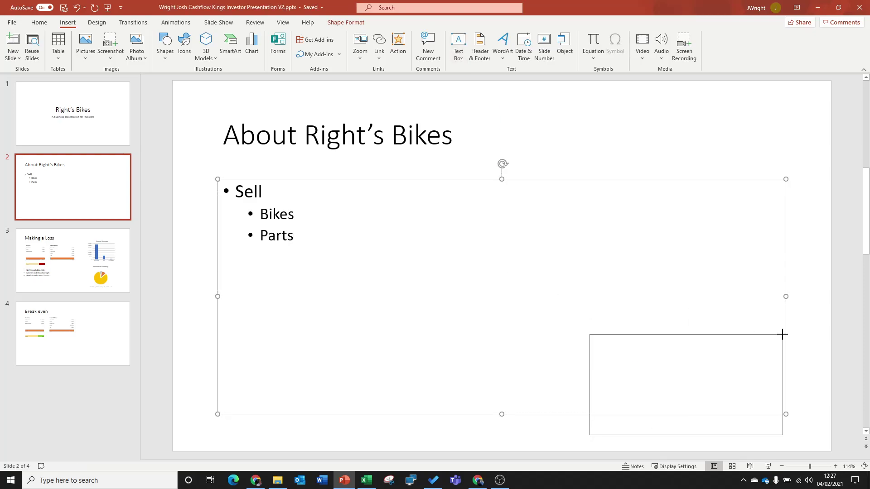
pyautogui.write('Our')
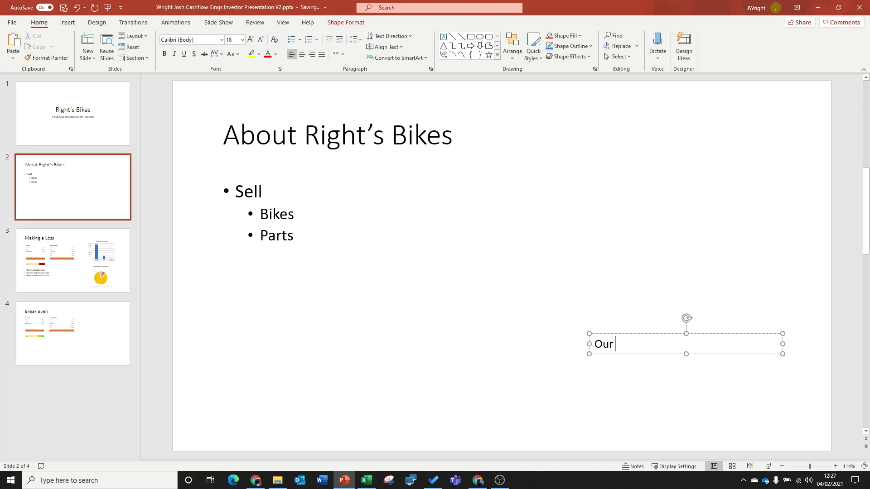
pyautogui.write(' Vision')
pyautogui.press('Return')
pyautogui.write('To be t')
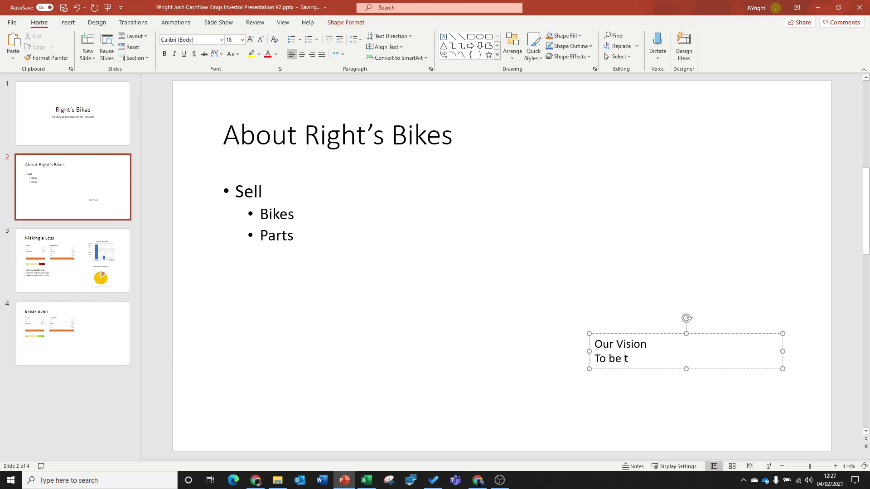
pyautogui.write('he best proivd')
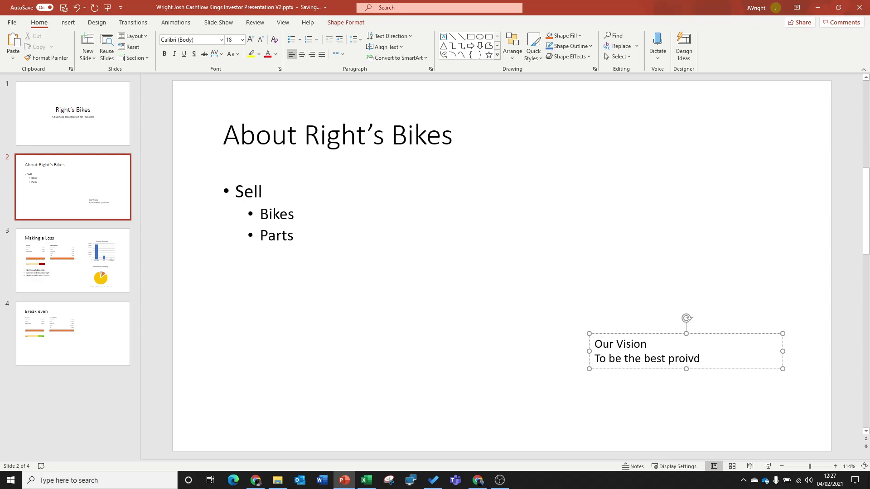
pyautogui.write('or of bike serv')
pyautogui.write('ices in ')
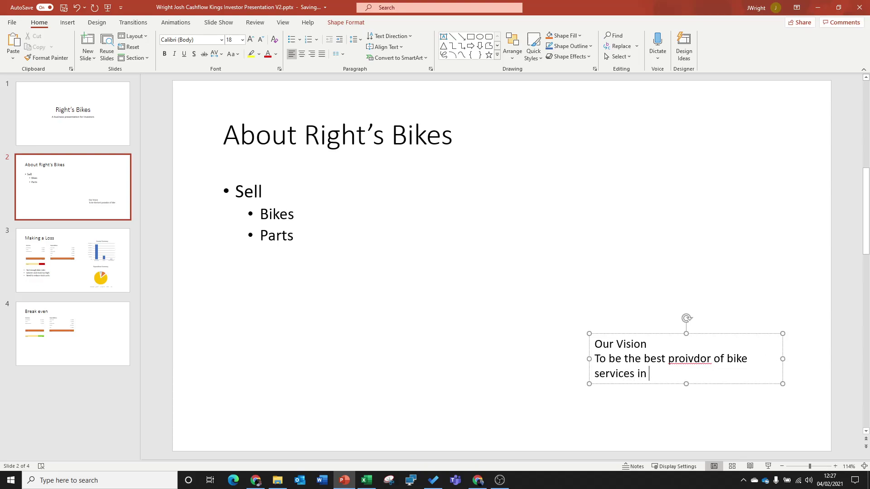
pyautogui.write('Ho')
pyautogui.write('"')
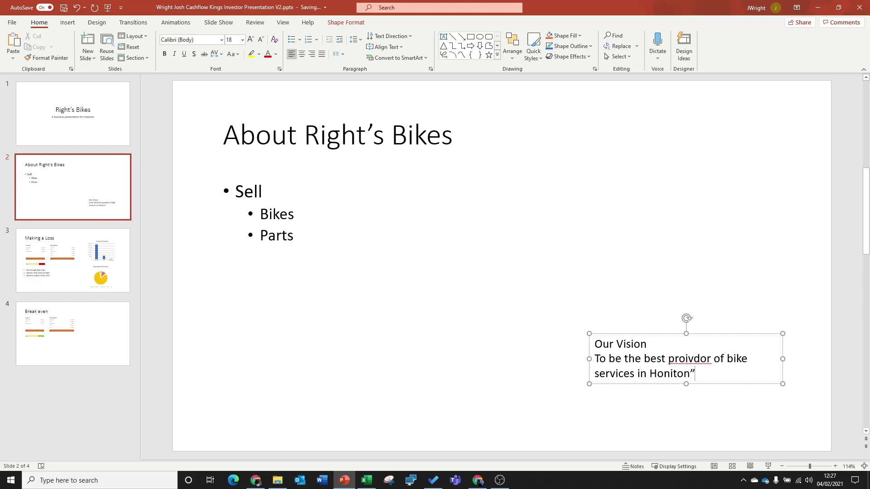
pyautogui.press('Up')
pyautogui.write('"')
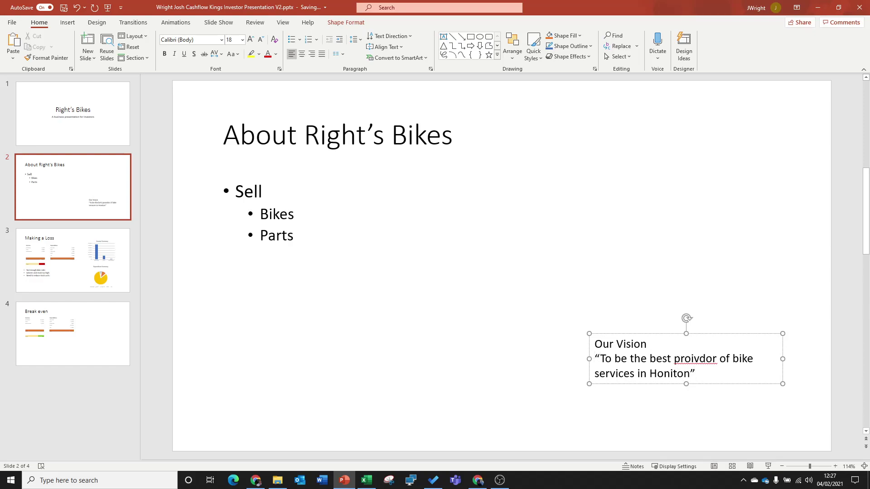
# Step: Correct the misspelling to "provider" and make the "Our Vision" heading bold and larger
pyautogui.rightClick(706, 357)
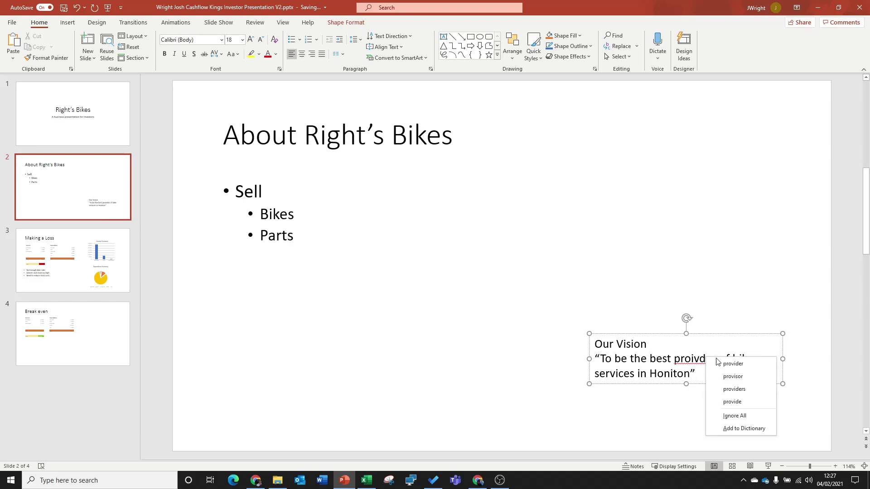
pyautogui.click(733, 364)
pyautogui.doubleClick(670, 374)
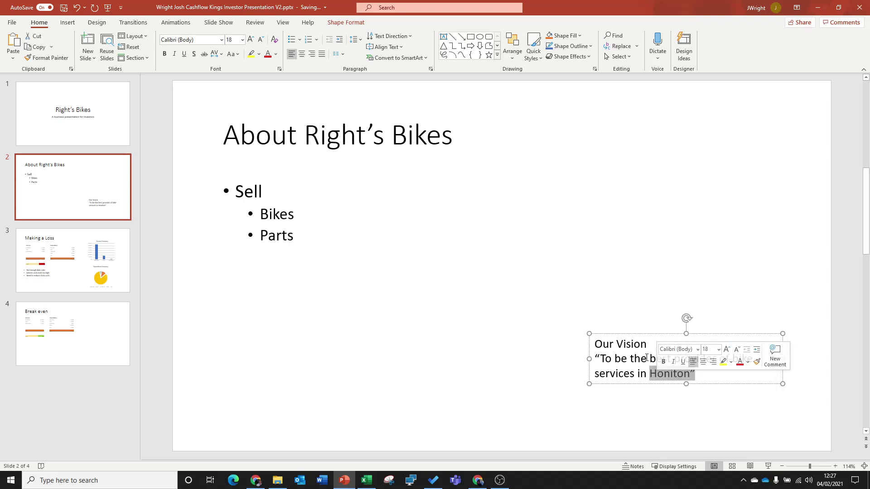
pyautogui.moveTo(595, 344); pyautogui.dragTo(647, 344)
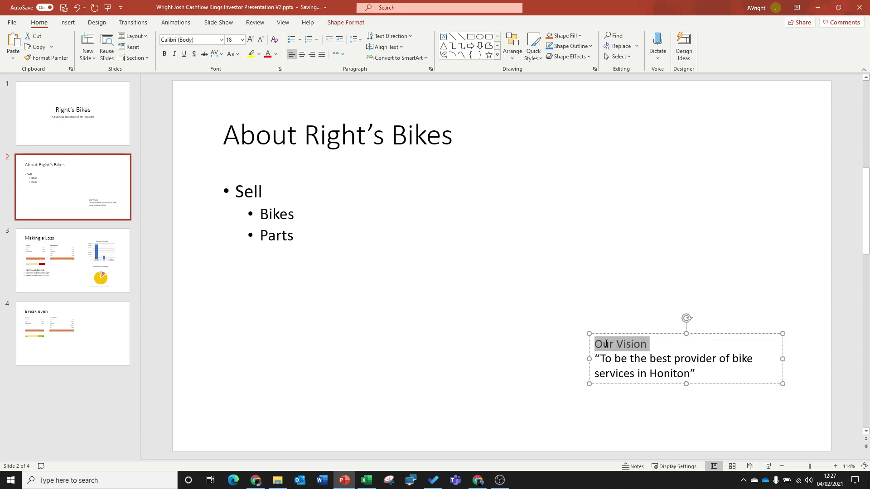
pyautogui.click(164, 53)
pyautogui.click(251, 40)
pyautogui.click(250, 39)
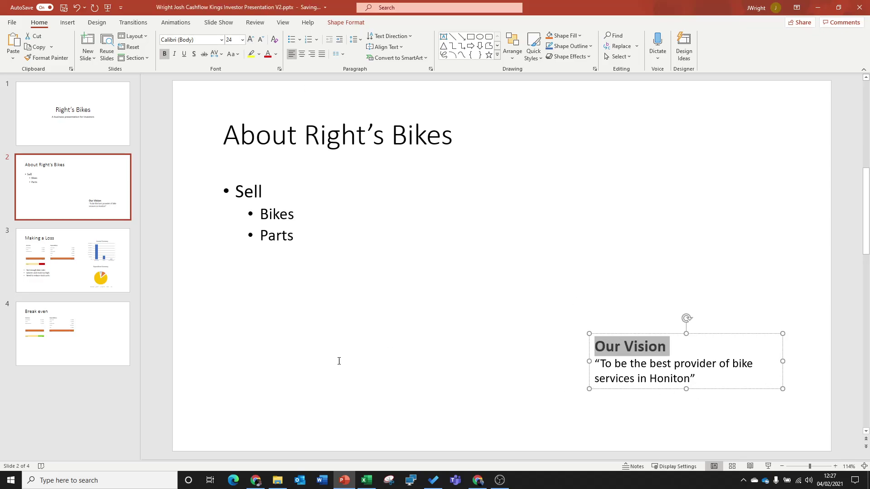
pyautogui.click(256, 482)
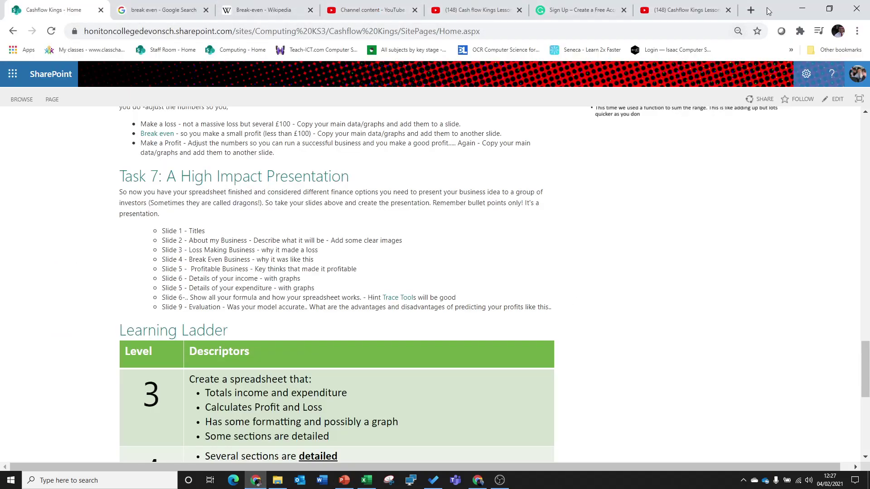
# Step: Search Google Images for "mtb bikes" and copy the turquoise Yeti bike picture
pyautogui.click(751, 10)
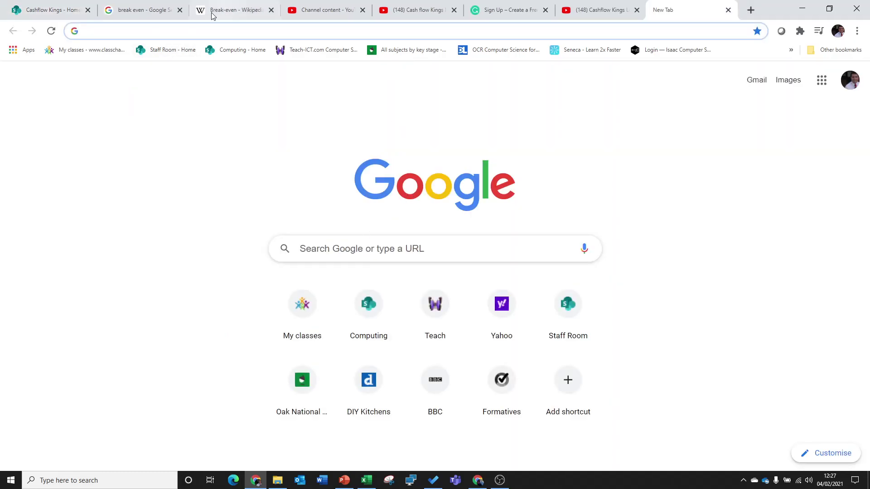
pyautogui.click(324, 248)
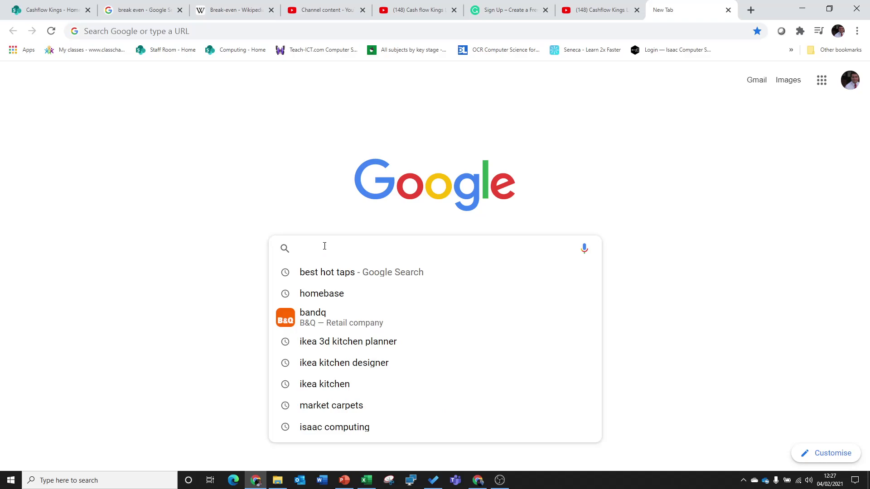
pyautogui.write('mtb b')
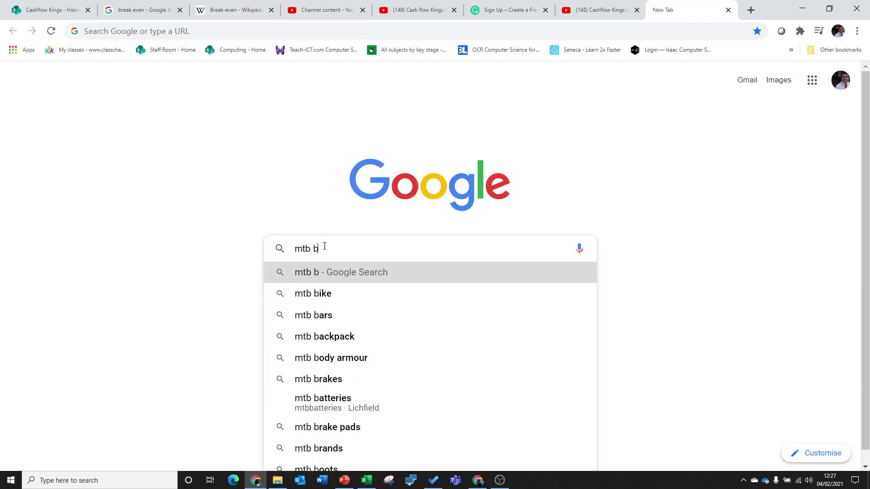
pyautogui.write('ikes')
pyautogui.press('Return')
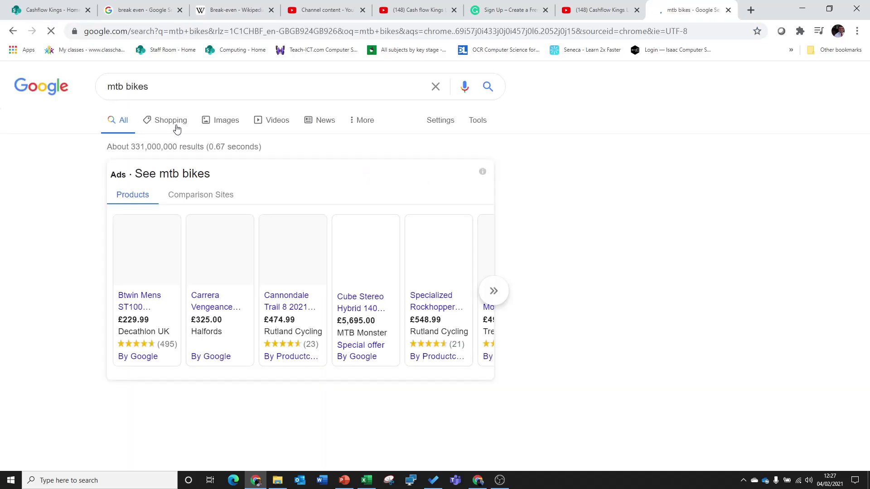
pyautogui.click(225, 120)
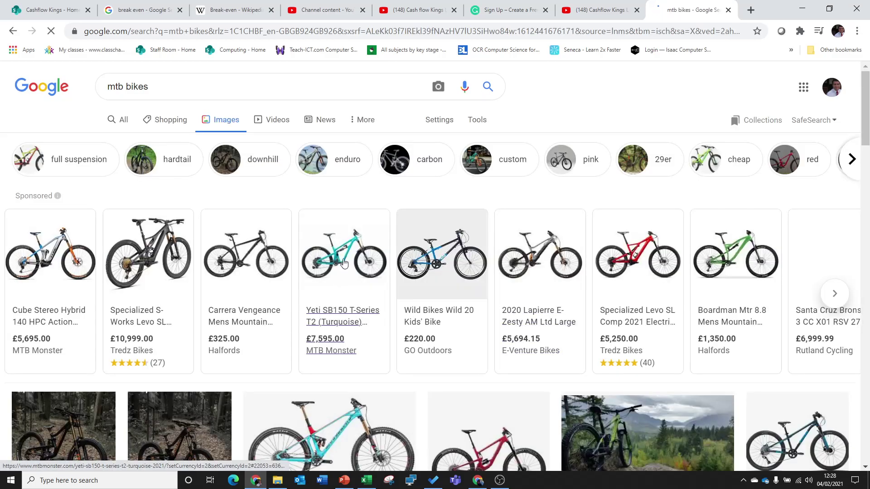
pyautogui.rightClick(345, 257)
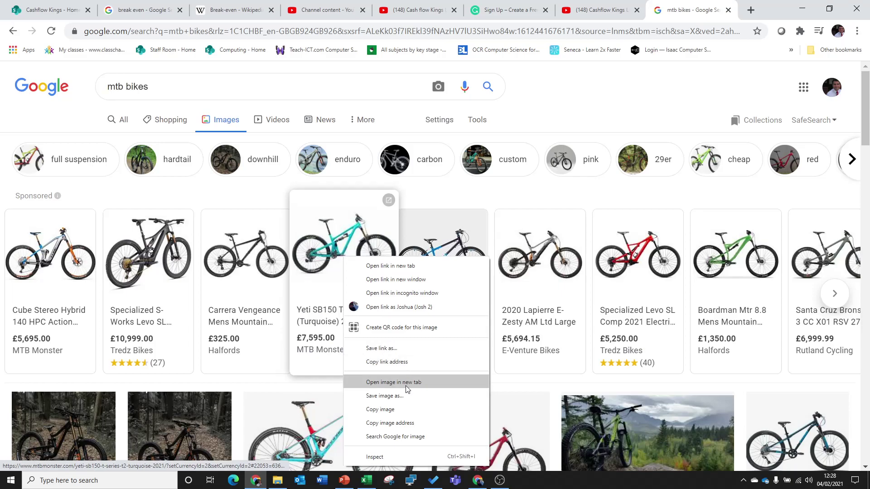
pyautogui.click(382, 410)
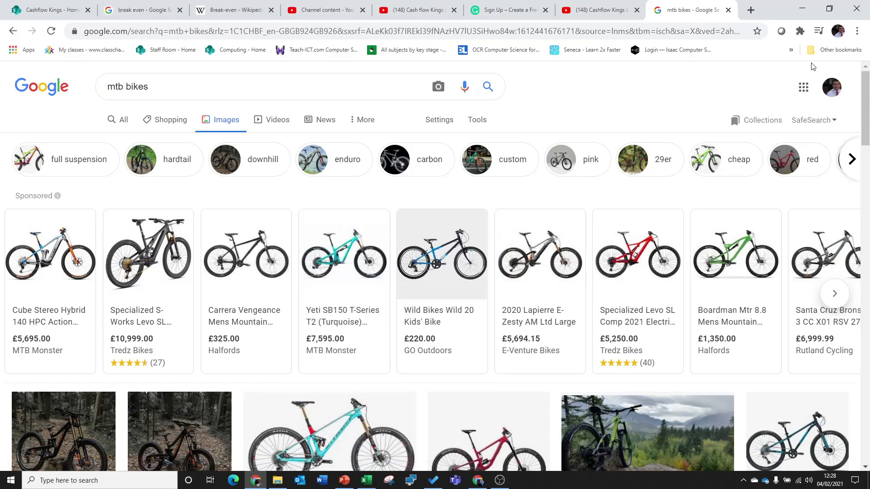
# Step: Paste the bike picture onto slide 2, move it to the top right, and enlarge it
pyautogui.click(802, 9)
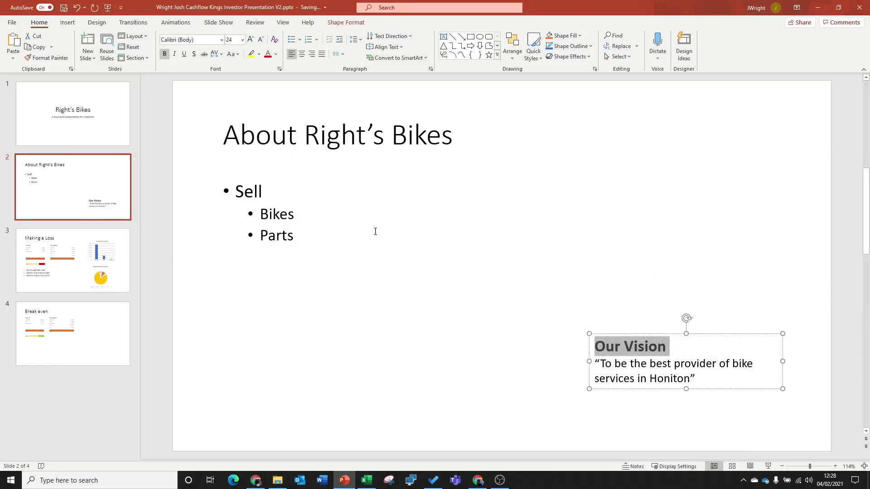
pyautogui.click(211, 361)
pyautogui.hotkey('ctrl', 'v')
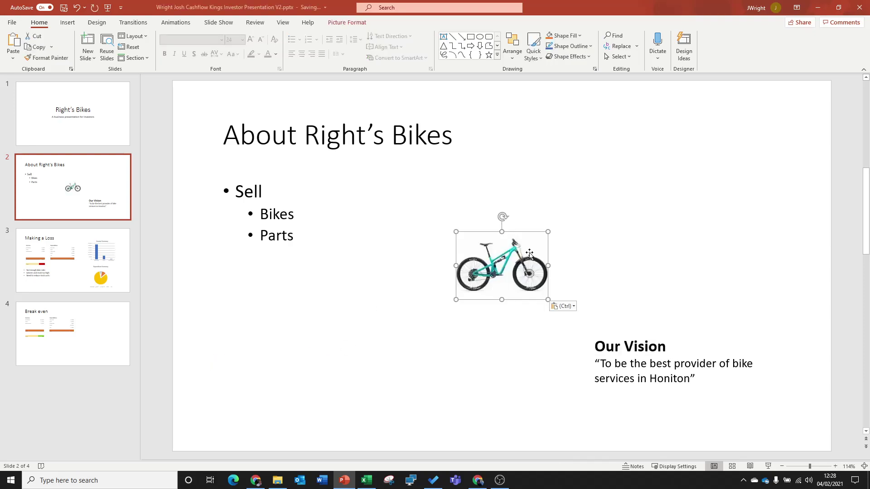
pyautogui.moveTo(545, 231); pyautogui.dragTo(632, 202)
pyautogui.moveTo(587, 231); pyautogui.dragTo(755, 136)
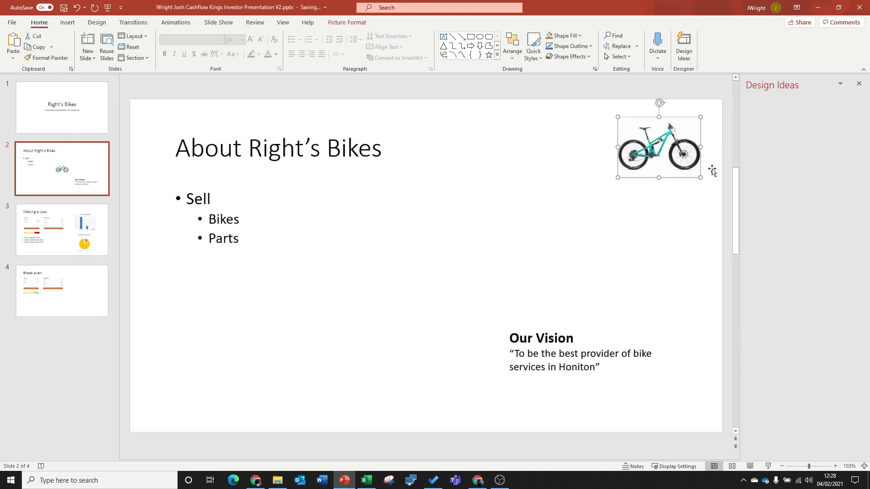
pyautogui.moveTo(617, 177); pyautogui.dragTo(581, 204)
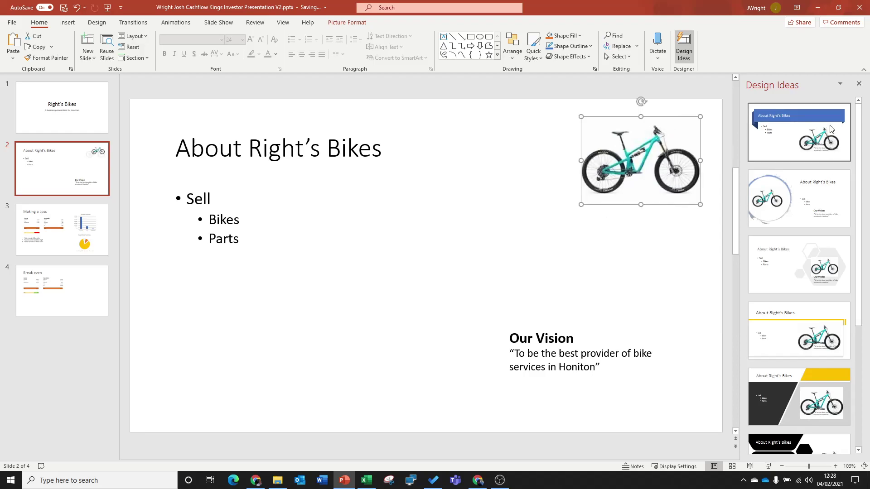
# Step: Apply the grey hexagon Design Idea to the About Right's Bikes slide
pyautogui.click(809, 281)
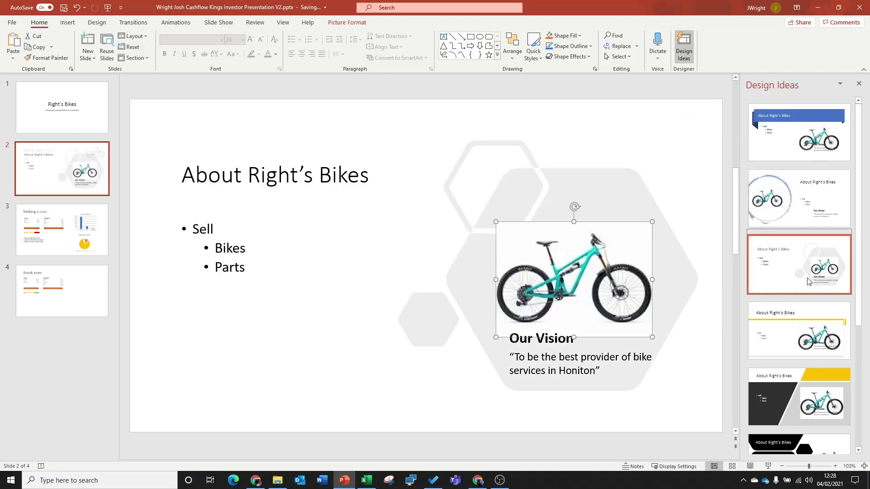
pyautogui.click(300, 290)
pyautogui.click(184, 173)
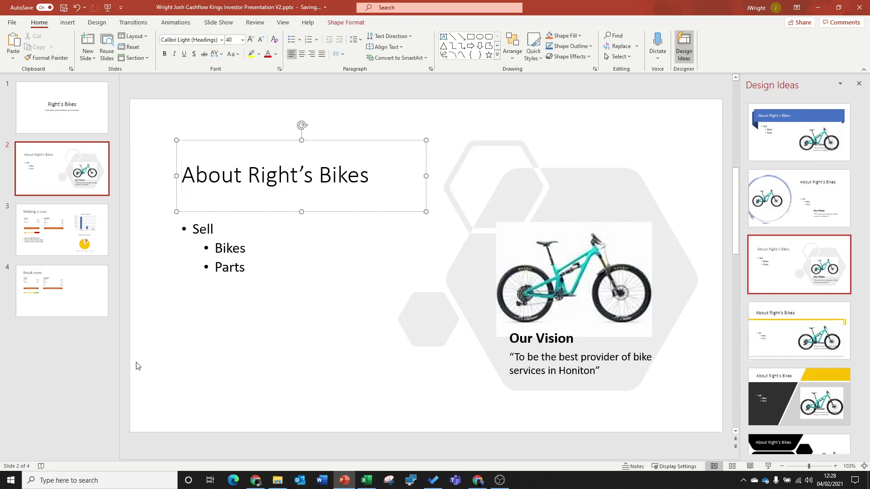
pyautogui.click(232, 250)
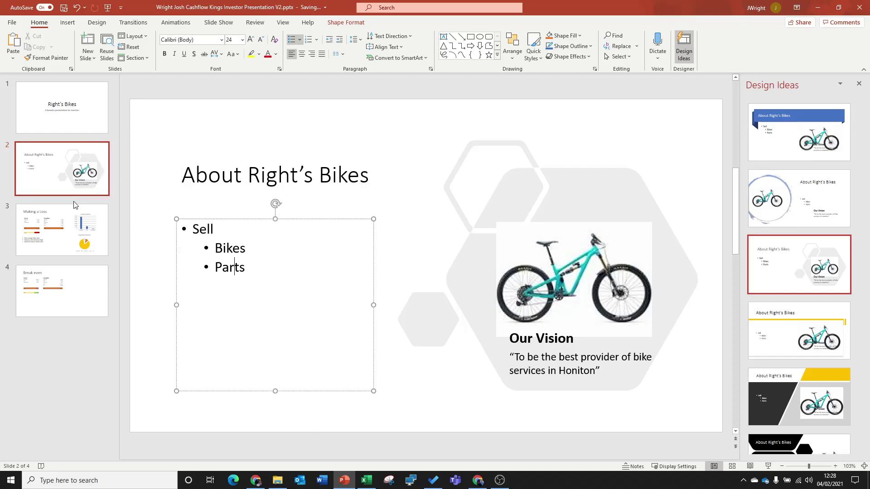
# Step: Highlight the Task 7 line "Loss Making Business - why it made a loss" on SharePoint
pyautogui.click(256, 481)
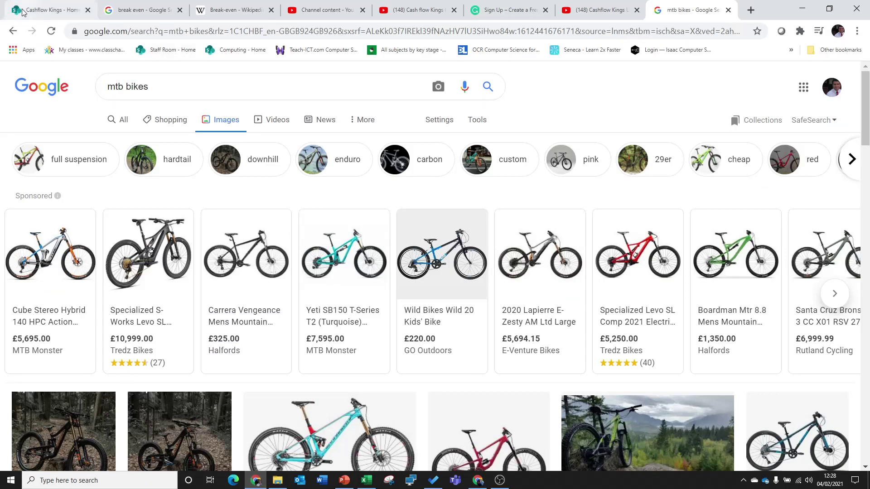
pyautogui.click(48, 9)
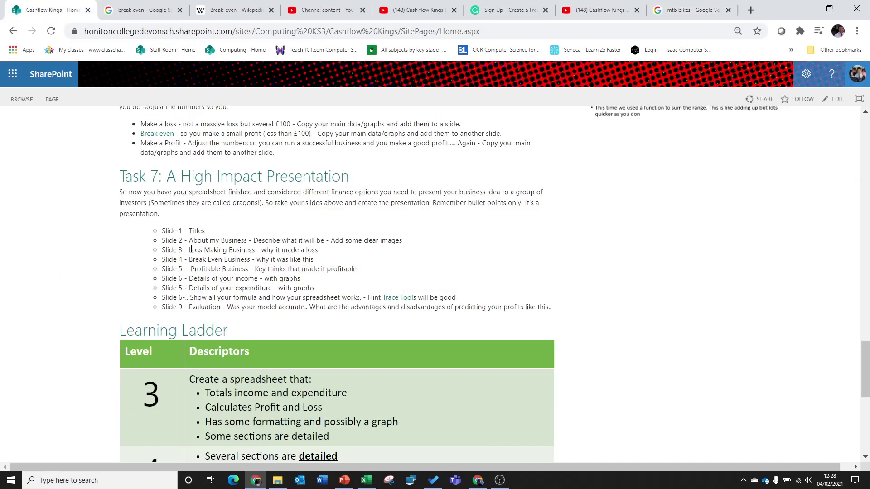
pyautogui.moveTo(189, 249); pyautogui.dragTo(319, 252)
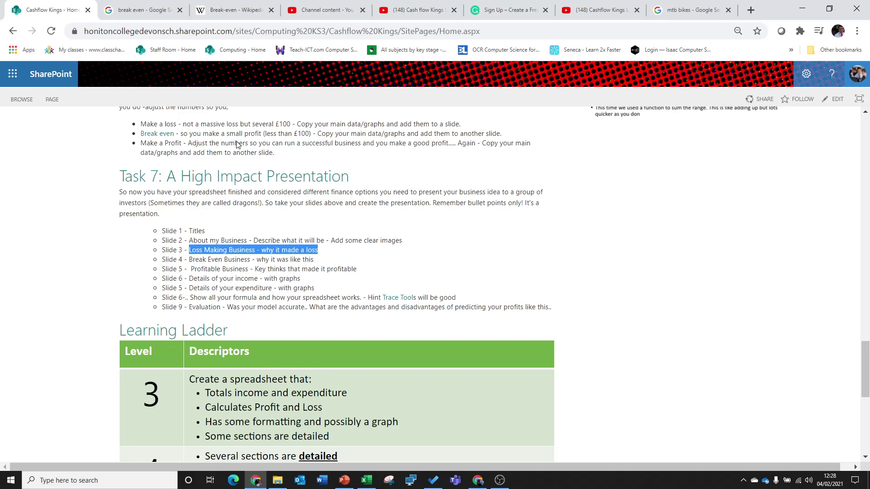
# Step: Add slide 5 titled "Profit" after the Break even slide
pyautogui.click(344, 481)
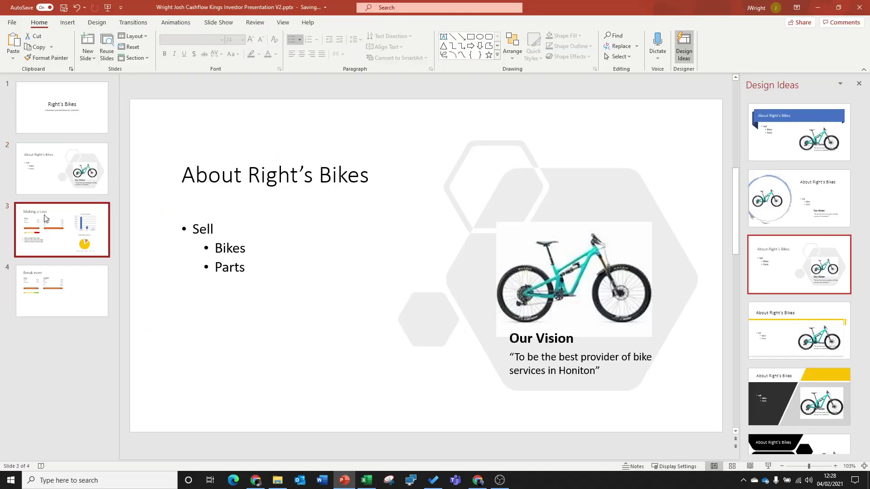
pyautogui.click(61, 230)
pyautogui.click(62, 291)
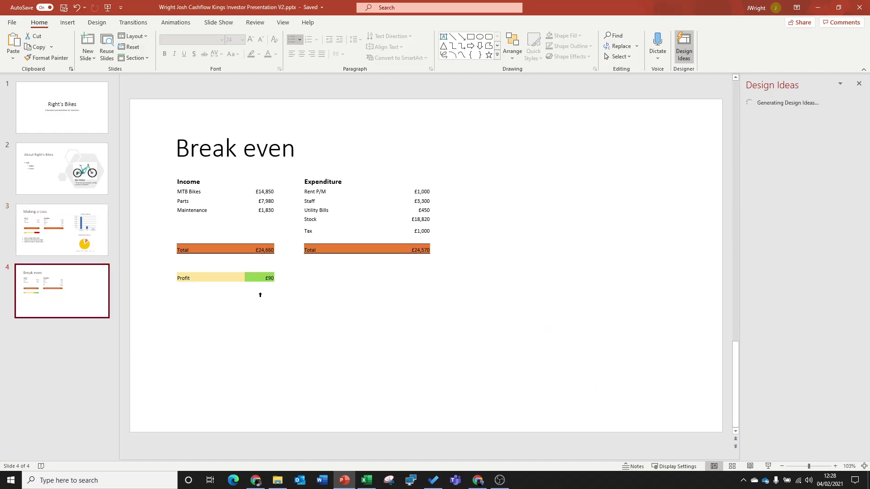
pyautogui.click(859, 84)
pyautogui.rightClick(74, 380)
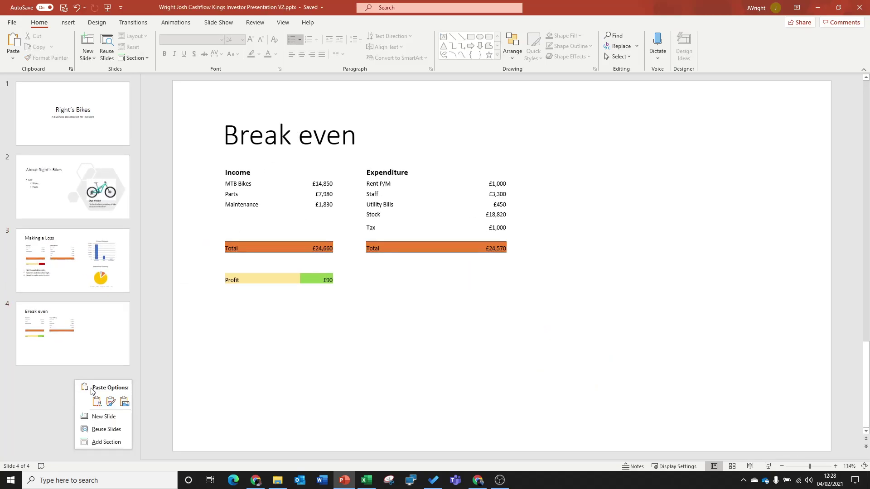
pyautogui.click(103, 417)
pyautogui.click(294, 137)
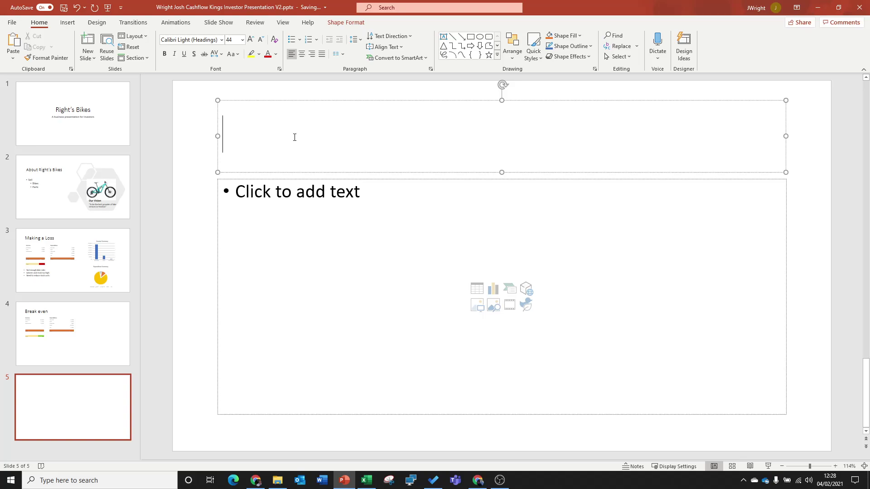
pyautogui.write('Profit')
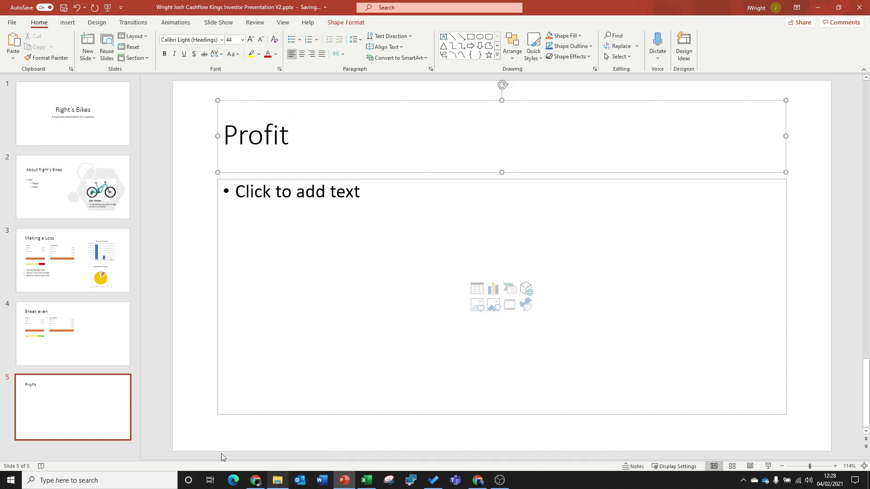
pyautogui.click(126, 449)
# Step: Add a blank slide 6 after the Profit slide
pyautogui.rightClick(108, 381)
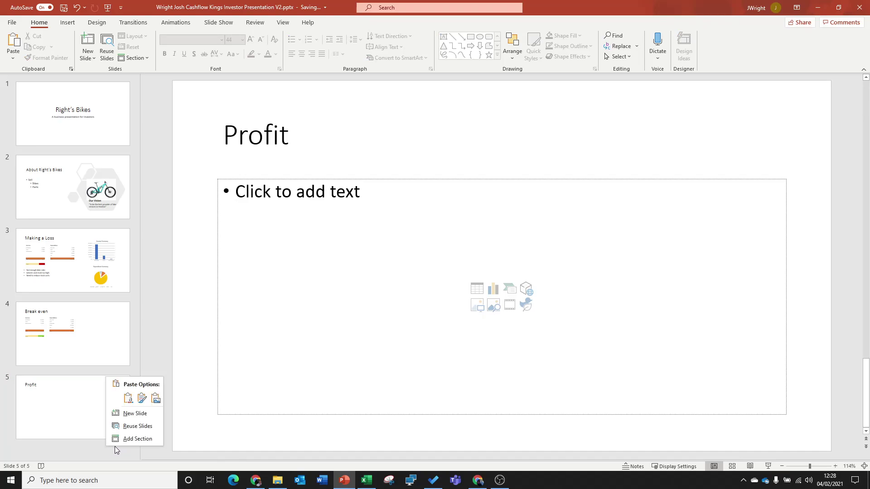
pyautogui.click(135, 413)
pyautogui.click(256, 481)
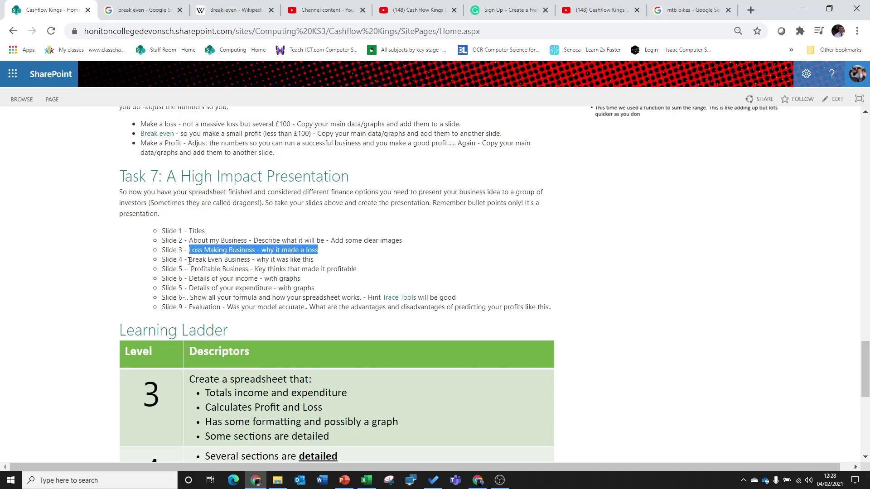
# Step: Highlight the Slide 5 and Slide 6 lines requiring income and expenditure details with graphs
pyautogui.moveTo(191, 269)
pyautogui.mouseDown()
pyautogui.moveTo(358, 270)
pyautogui.moveTo(190, 250)
pyautogui.moveTo(304, 280)
pyautogui.mouseUp()
pyautogui.click(357, 270)
pyautogui.click(212, 280)
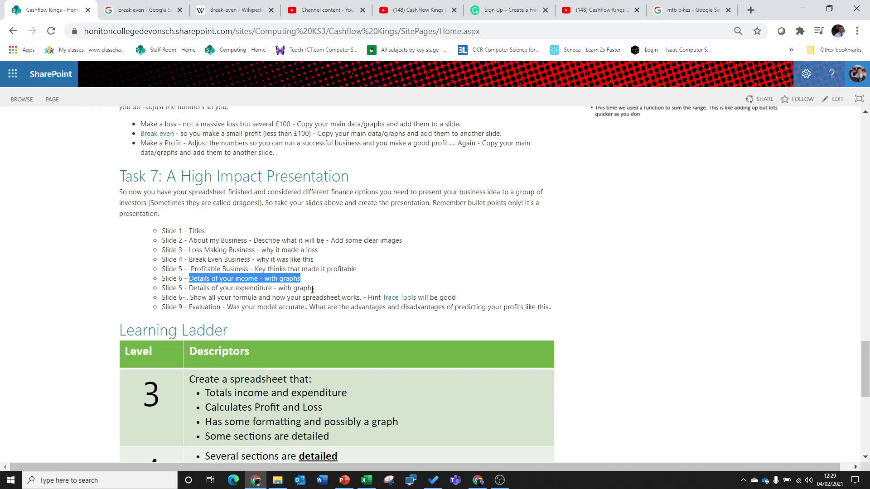
pyautogui.moveTo(312, 288); pyautogui.dragTo(190, 280)
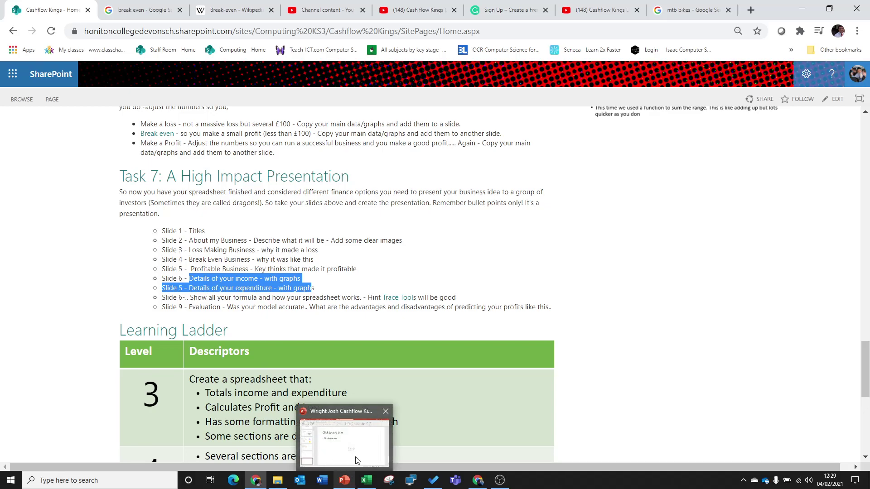
# Step: Back in PowerPoint, title slide 6 'Income Details' and select its content area
pyautogui.click(345, 480)
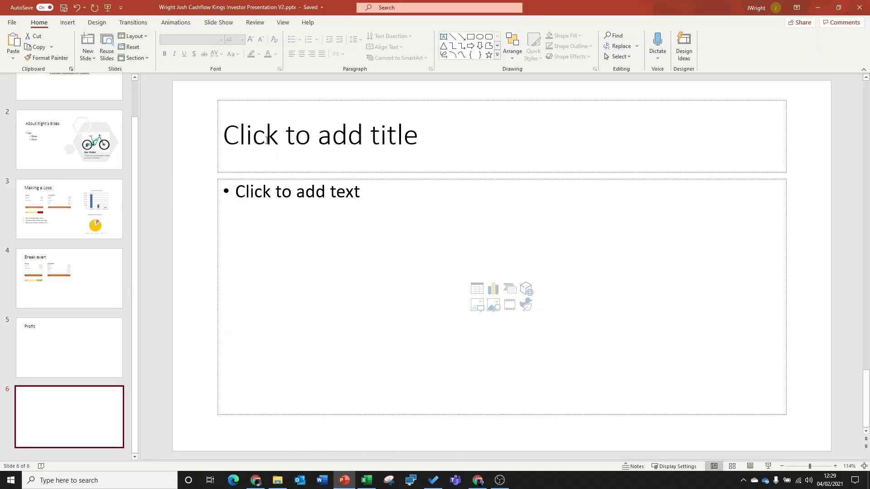
pyautogui.click(336, 135)
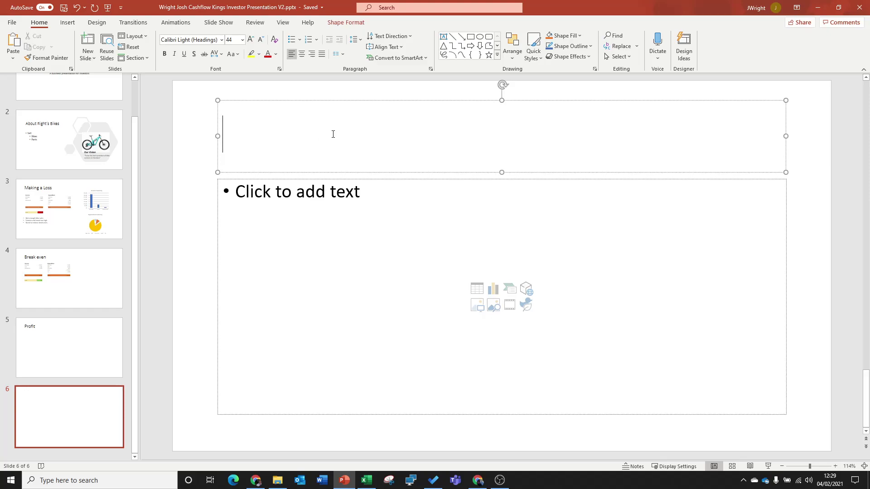
pyautogui.write('Income D')
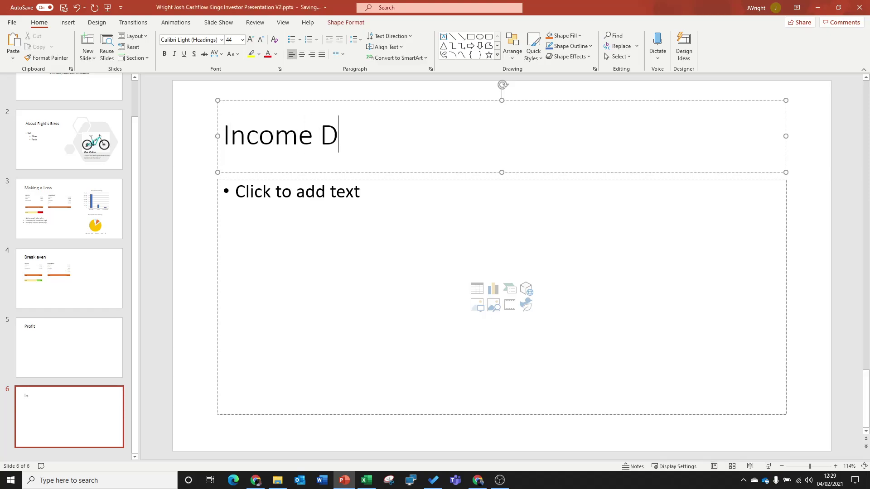
pyautogui.write('etails')
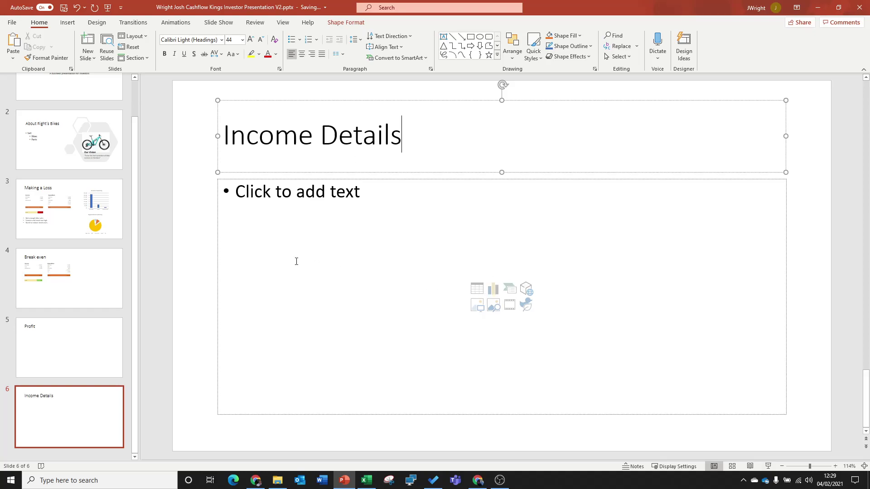
pyautogui.click(299, 258)
# Step: Copy the Income Details tables (I1:M28) from the Cashflow Kings spreadsheet
pyautogui.click(366, 481)
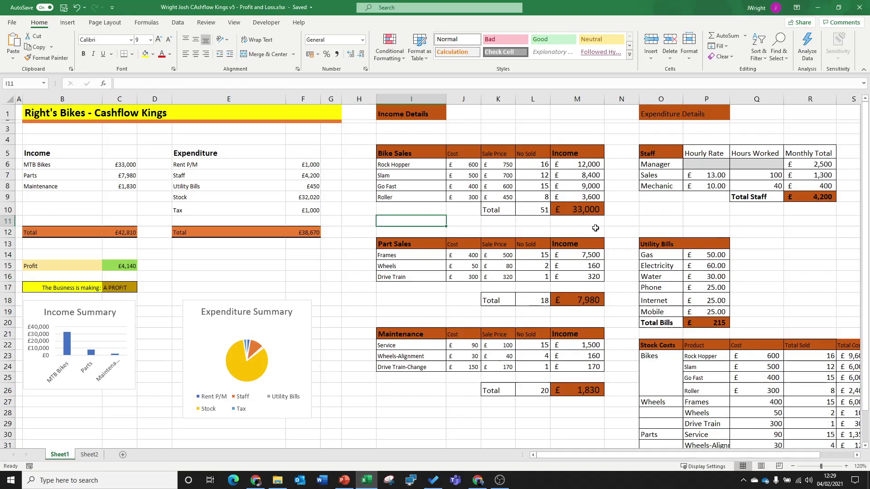
pyautogui.moveTo(592, 412); pyautogui.dragTo(415, 113)
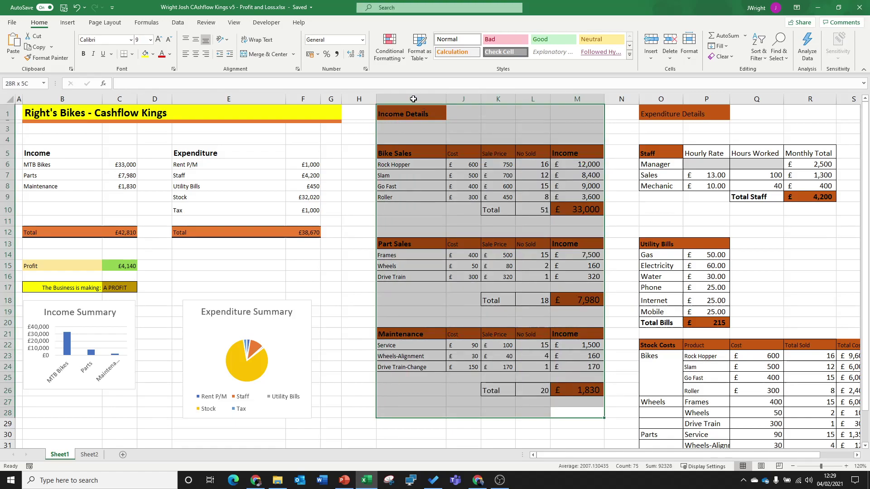
pyautogui.hotkey('ctrl', 'c')
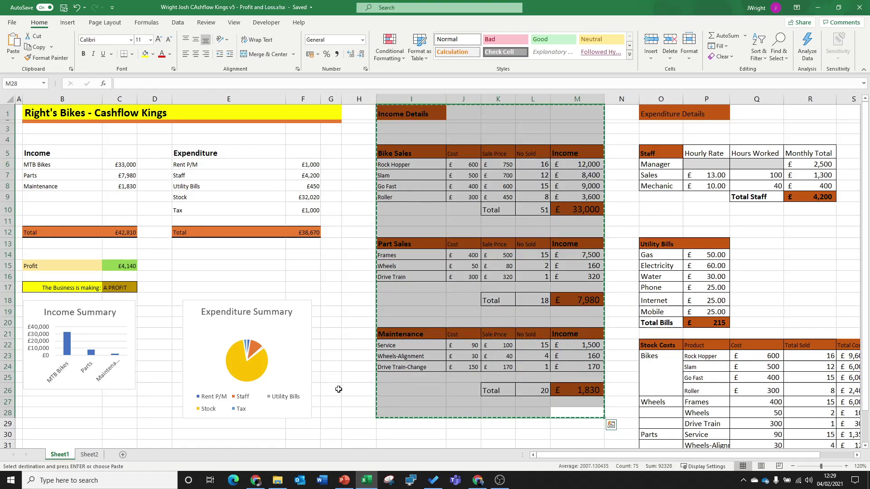
# Step: Paste the income tables onto slide 6 as a picture, moved under the title and enlarged
pyautogui.click(344, 481)
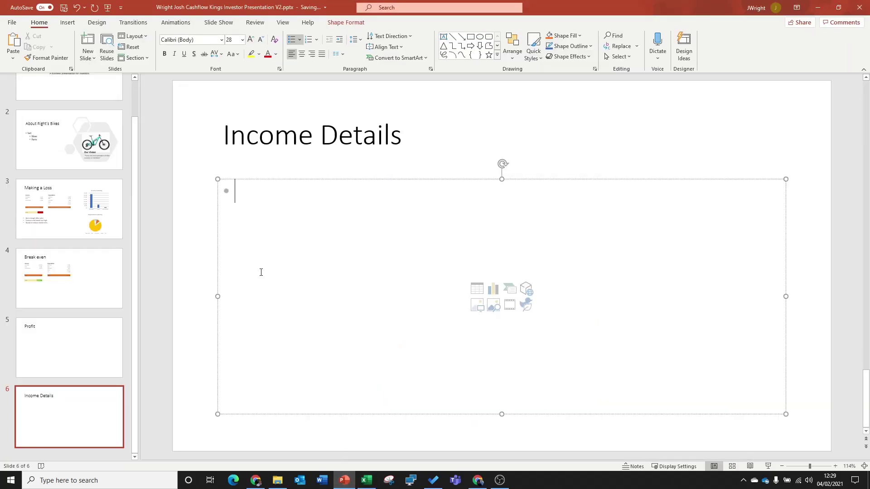
pyautogui.click(196, 215)
pyautogui.rightClick(196, 215)
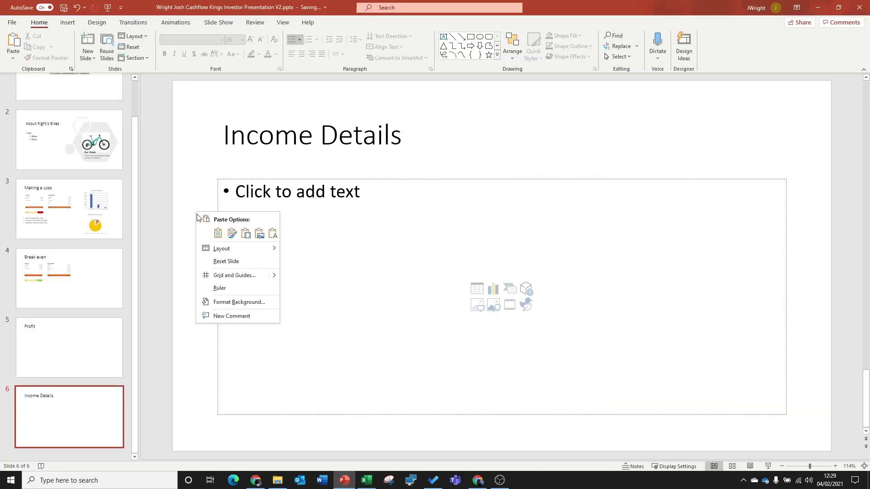
pyautogui.click(232, 234)
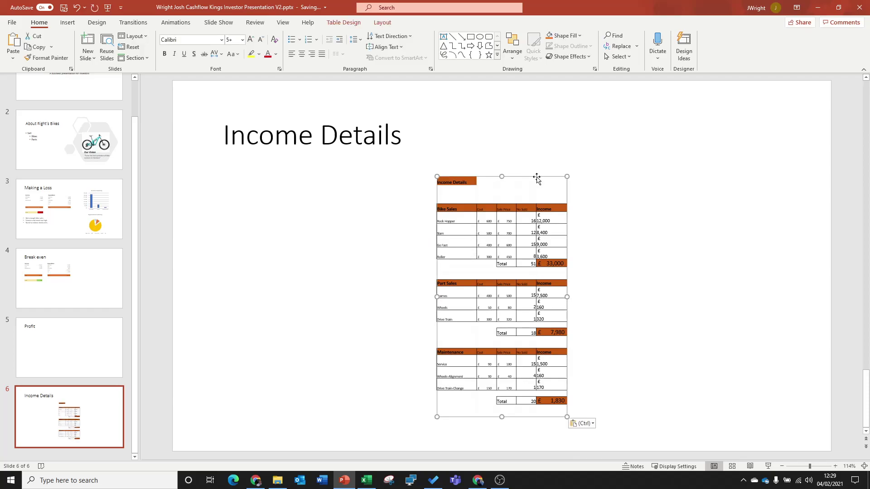
pyautogui.moveTo(537, 178)
pyautogui.mouseDown()
pyautogui.moveTo(382, 175)
pyautogui.moveTo(321, 161)
pyautogui.mouseUp()
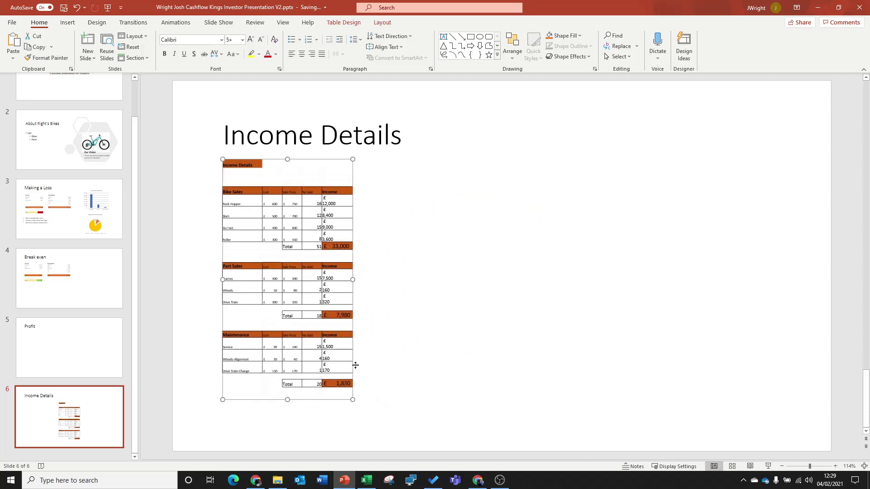
pyautogui.moveTo(352, 401); pyautogui.dragTo(384, 420)
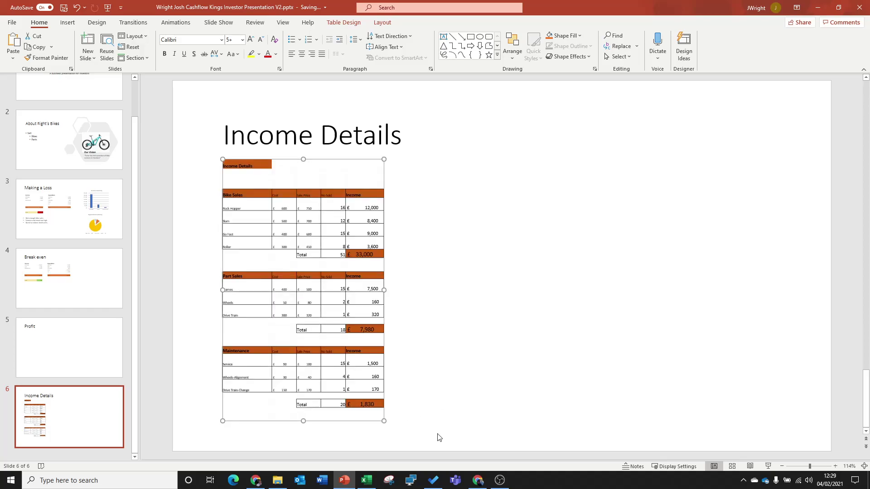
# Step: Copy the Bike Sales Totals chart from Sheet2 of the spreadsheet
pyautogui.click(365, 480)
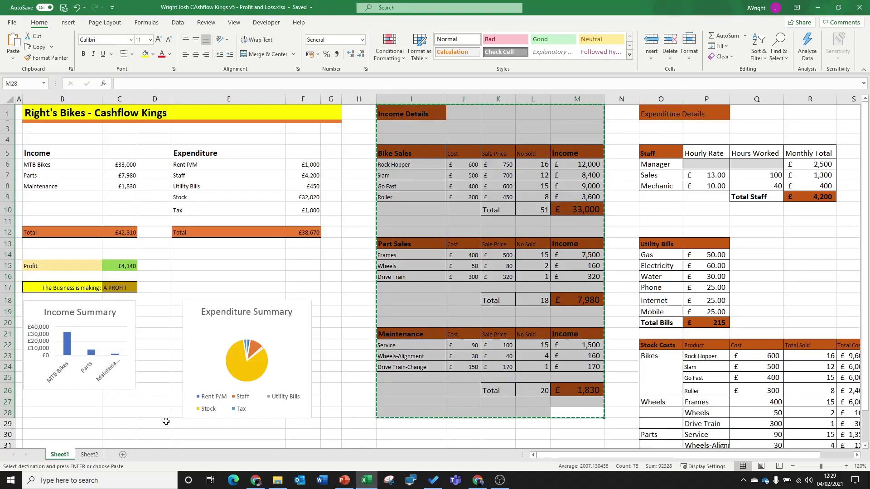
pyautogui.click(89, 454)
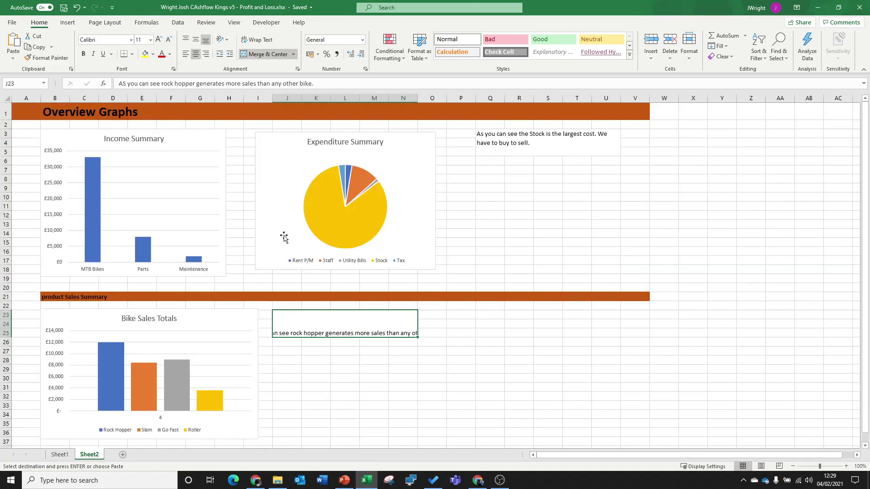
pyautogui.click(185, 324)
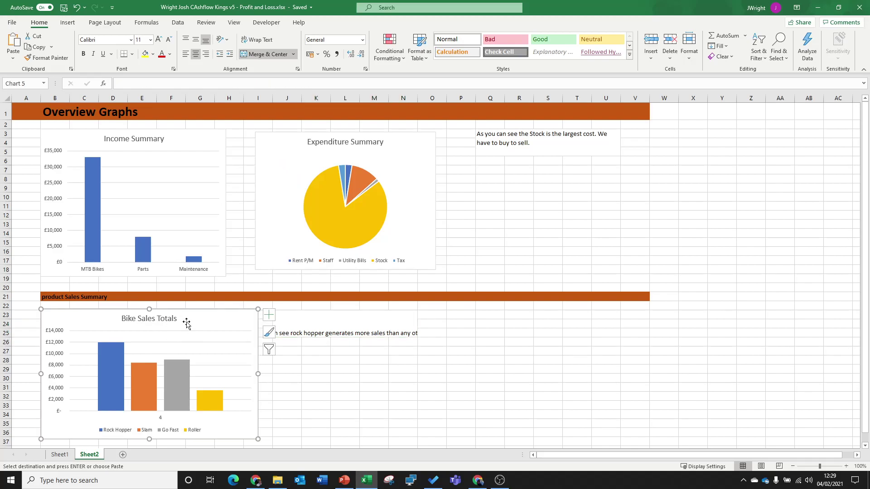
pyautogui.rightClick(192, 319)
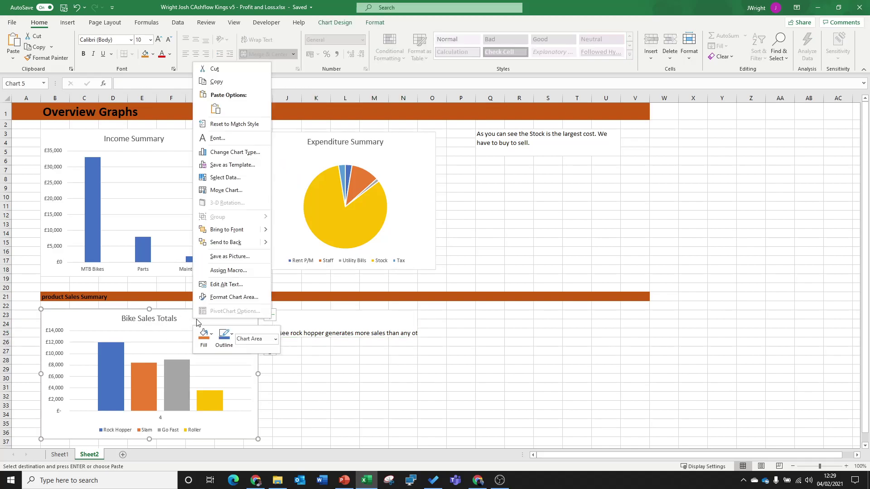
pyautogui.click(217, 72)
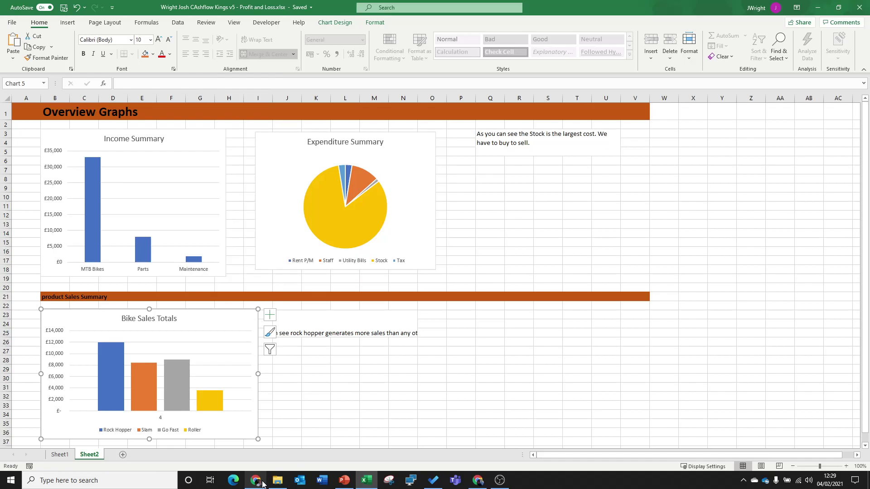
pyautogui.moveTo(344, 481)
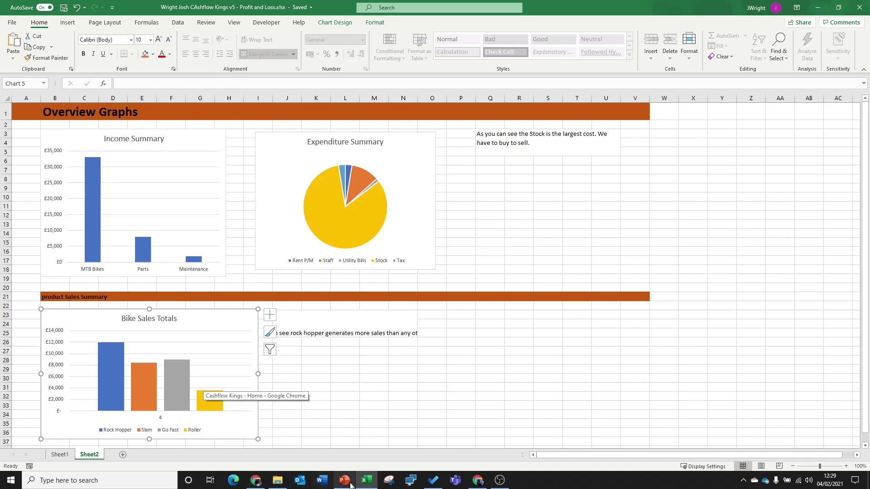
# Step: Paste the Bike Sales Totals chart onto slide 6, right of the income tables
pyautogui.click(344, 481)
pyautogui.click(506, 171)
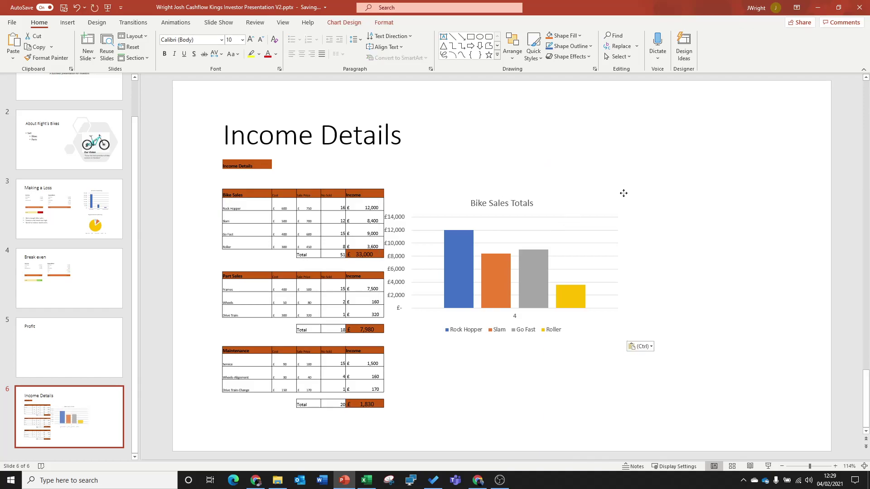
pyautogui.moveTo(622, 198); pyautogui.dragTo(670, 165)
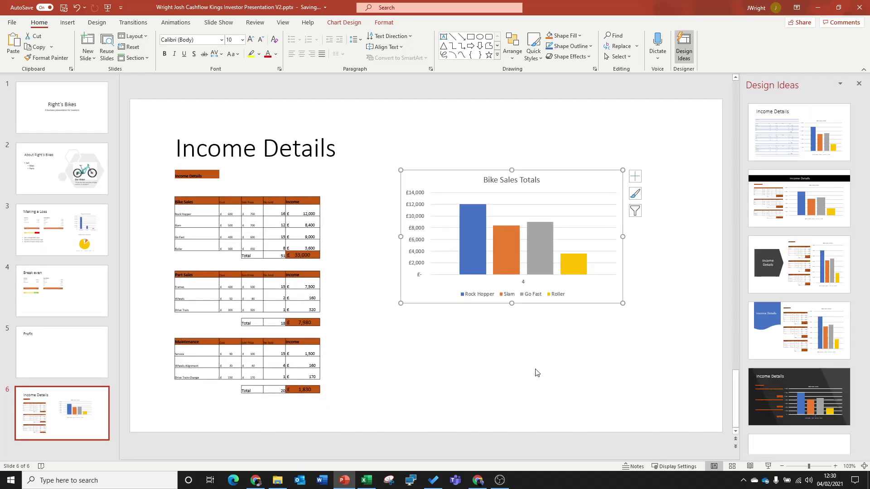
# Step: Try a dark Design Idea on the slide, then undo it to keep the white background
pyautogui.click(797, 395)
pyautogui.click(859, 83)
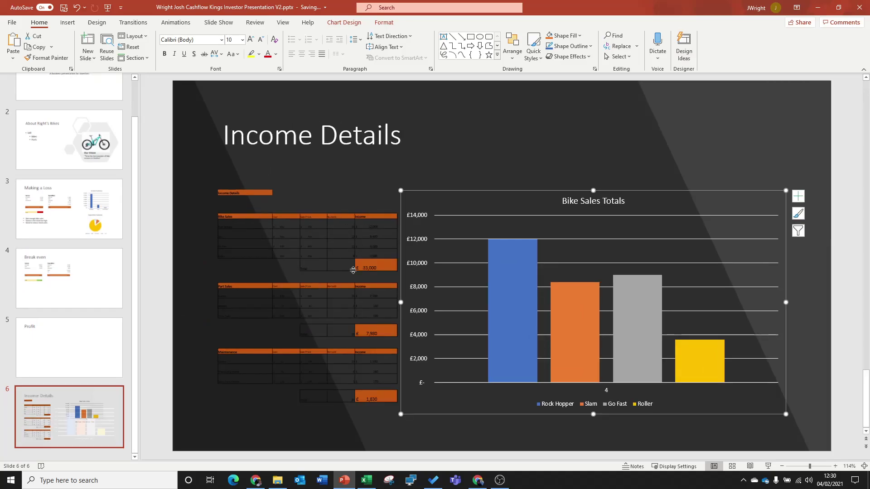
pyautogui.click(76, 7)
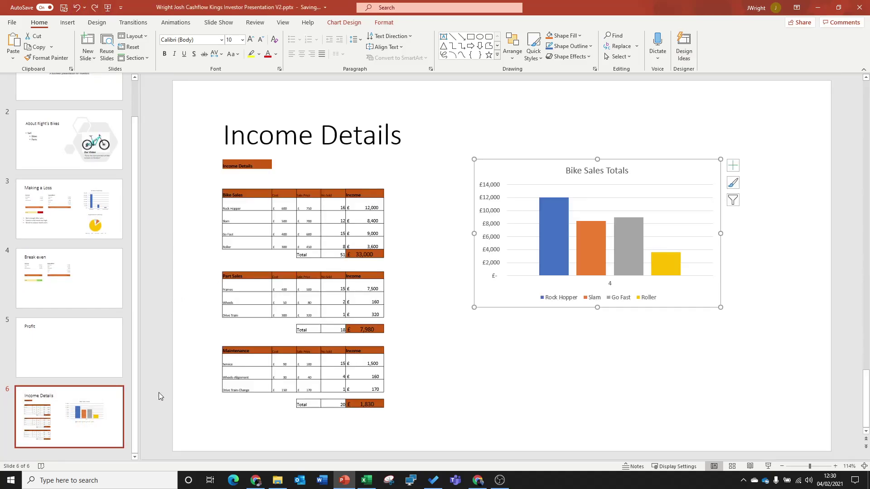
# Step: Add a new slide 7 after Income Details and begin its 'Expenditure Details' title
pyautogui.click(66, 429)
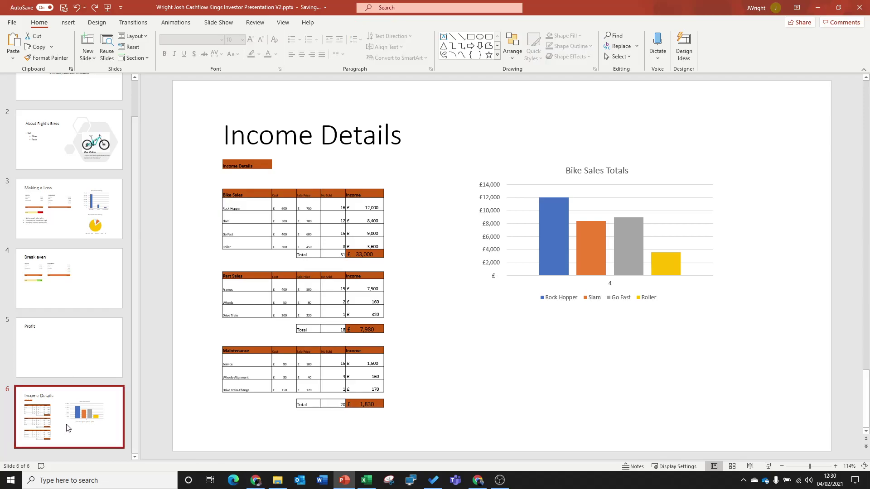
pyautogui.rightClick(53, 453)
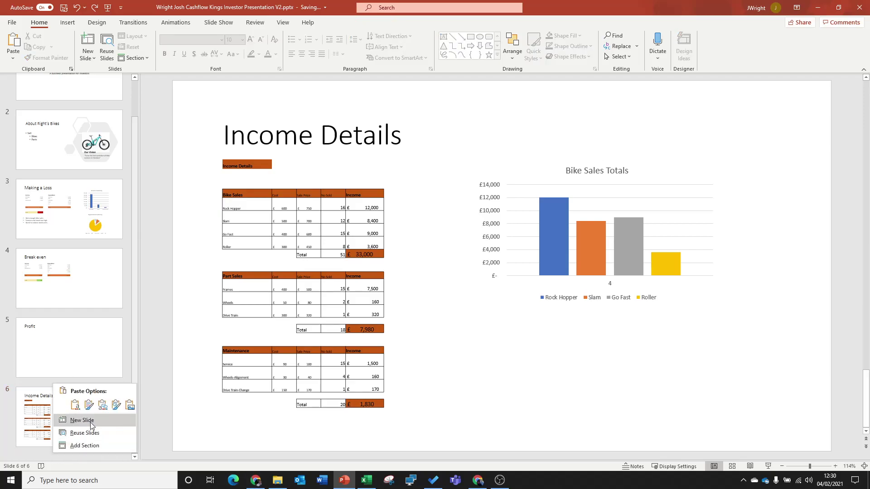
pyautogui.click(82, 420)
pyautogui.click(265, 145)
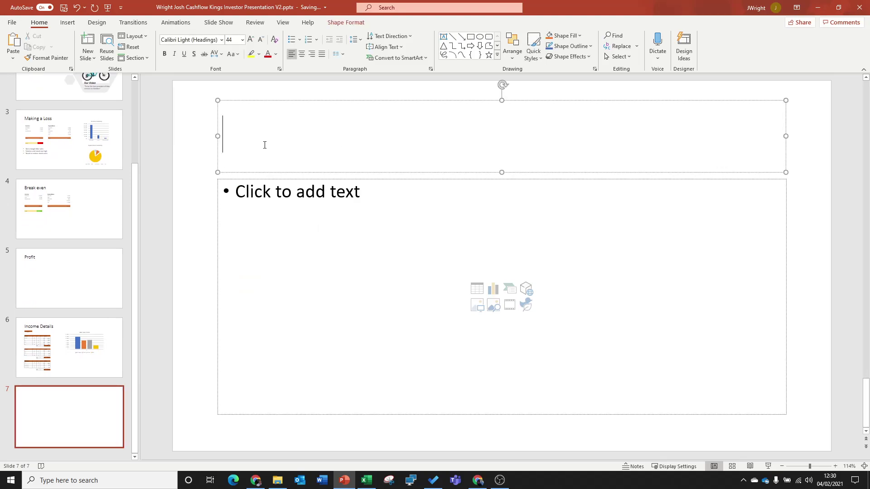
pyautogui.write('Expendit')
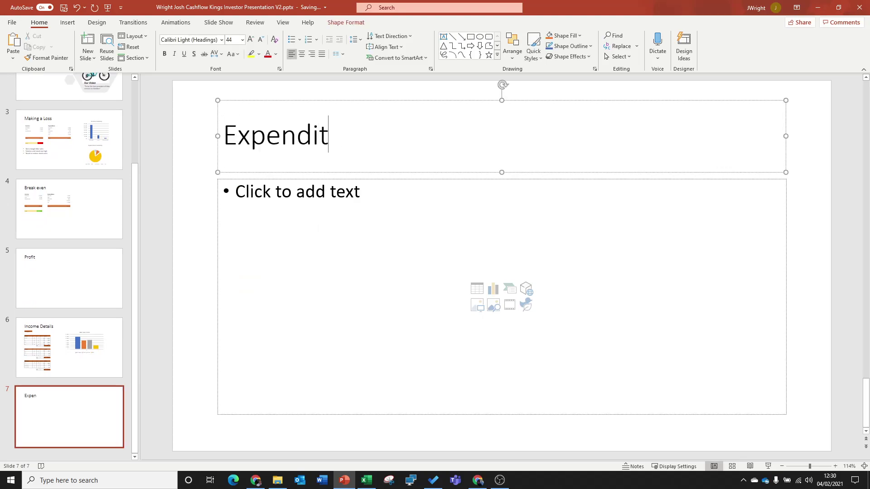
pyautogui.write('ure Details')
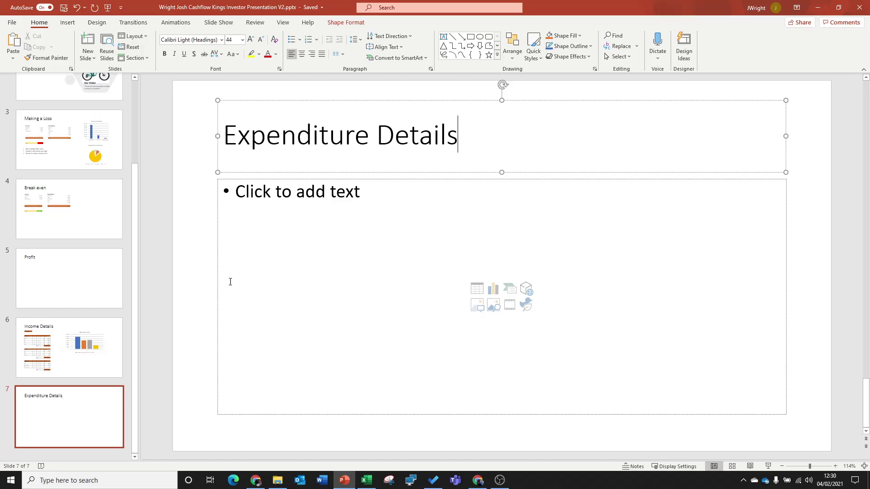
pyautogui.click(256, 481)
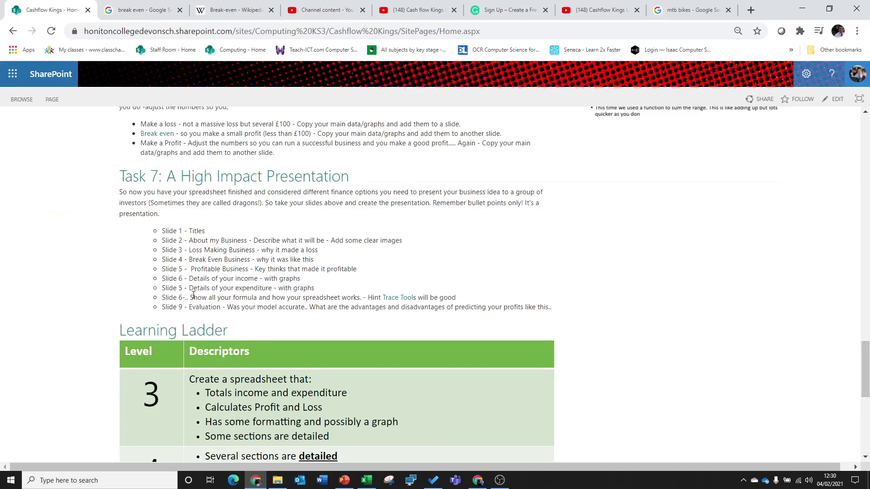
pyautogui.moveTo(162, 297); pyautogui.dragTo(469, 300)
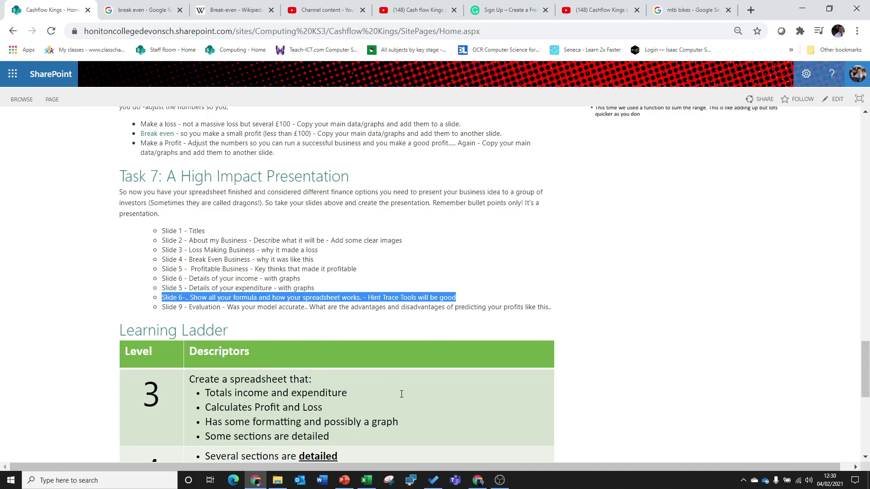
# Step: Add slide 8 after Expenditure Details with the title 'Formula and Functions'
pyautogui.click(343, 480)
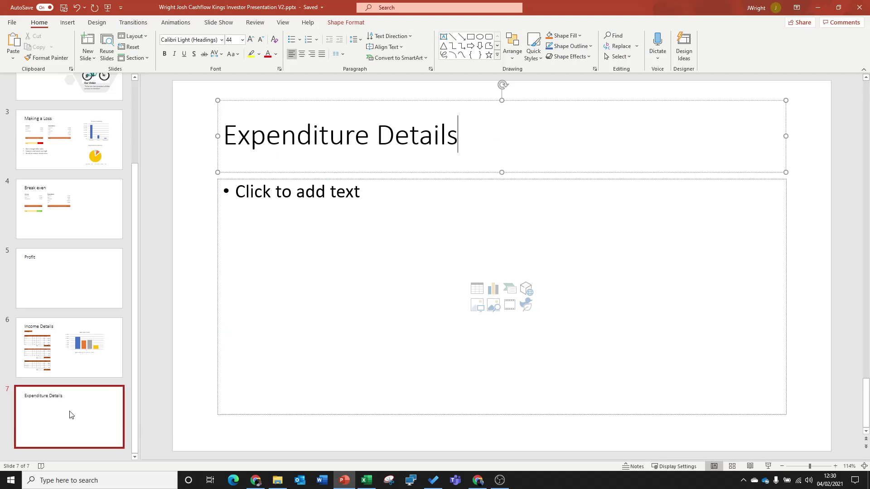
pyautogui.click(66, 454)
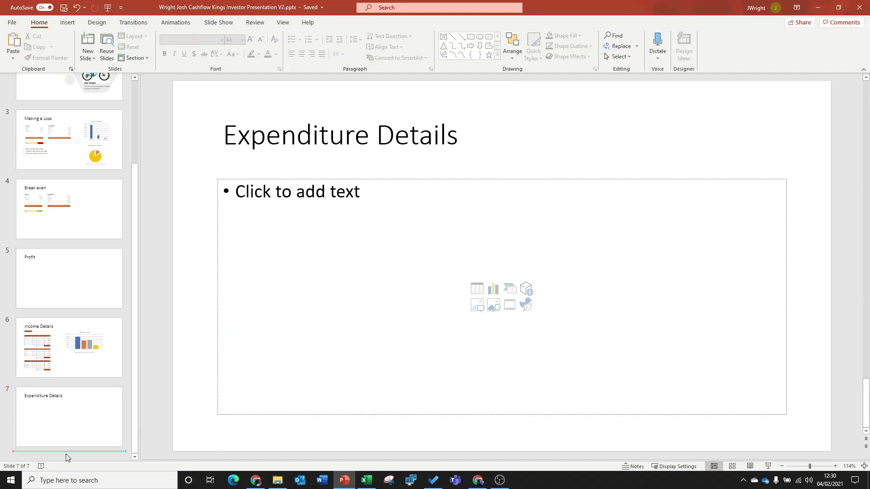
pyautogui.rightClick(66, 454)
pyautogui.click(96, 421)
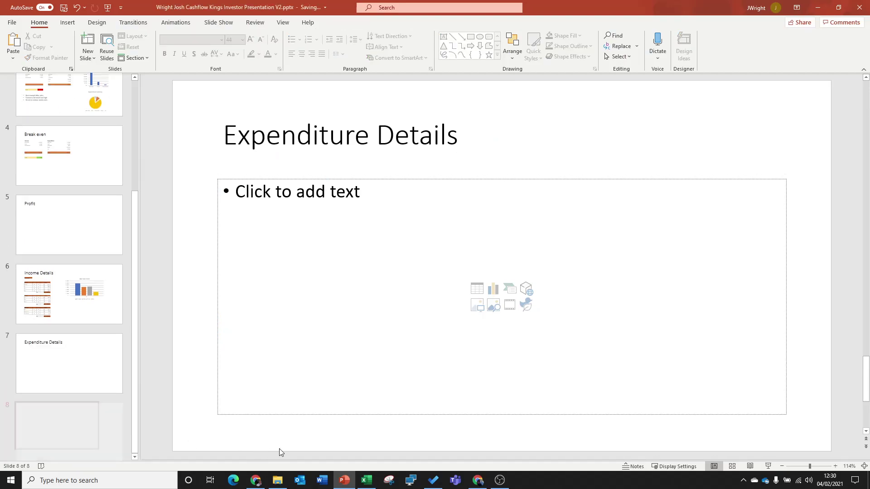
pyautogui.click(271, 145)
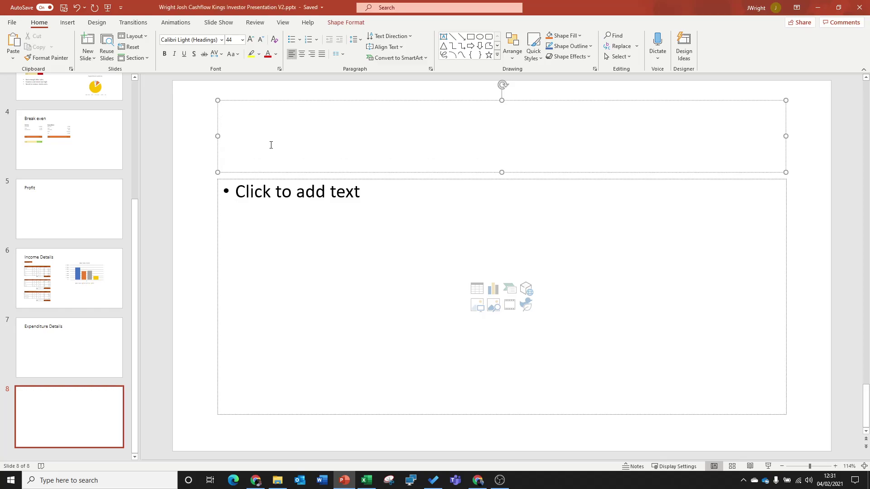
pyautogui.write('Formula an')
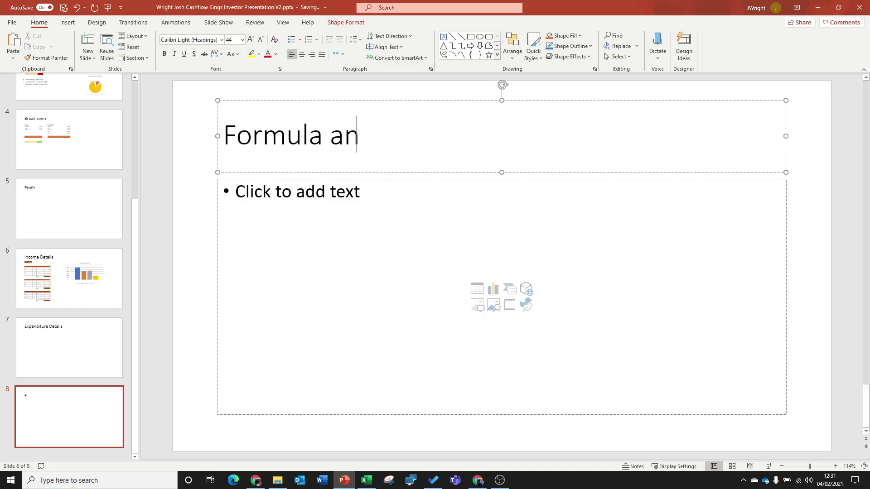
pyautogui.write('d Functions')
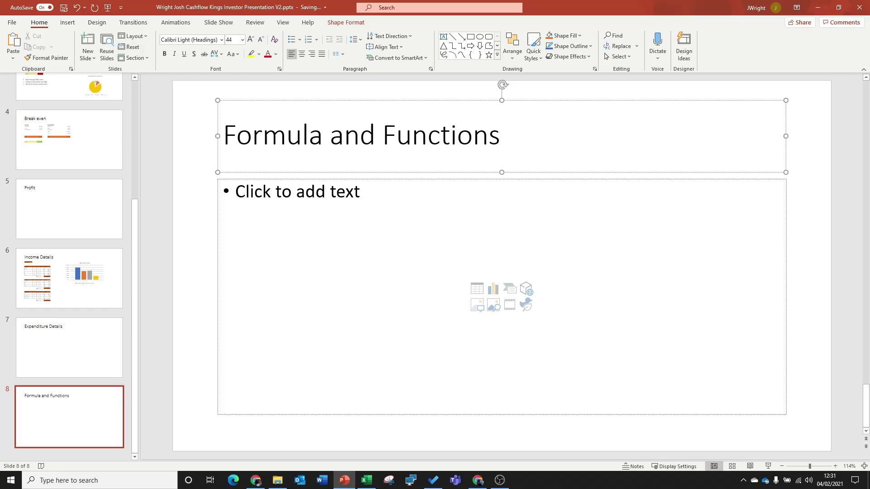
pyautogui.click(185, 206)
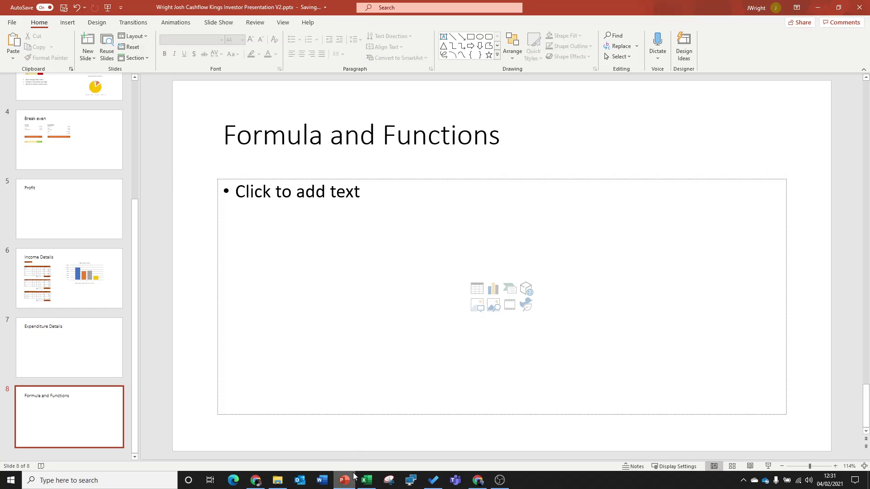
# Step: On Sheet1 of the spreadsheet, zoom out to show all tables and select the Profit cell C15
pyautogui.click(366, 480)
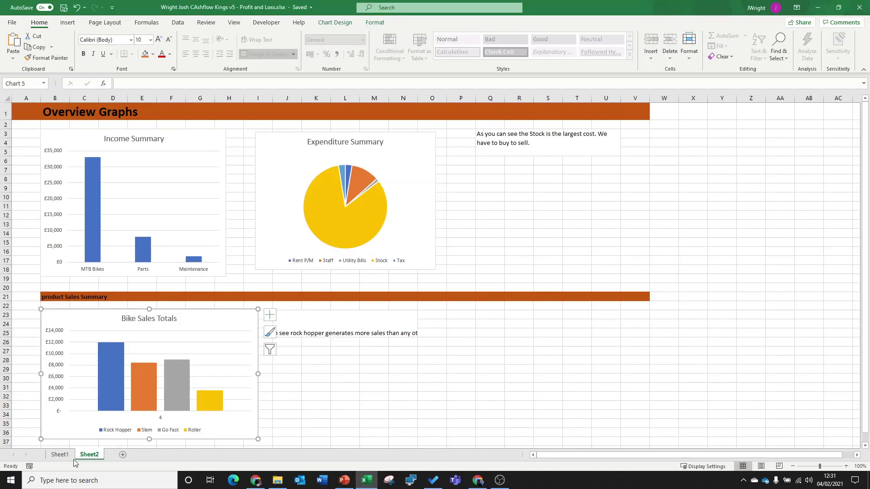
pyautogui.click(61, 454)
pyautogui.click(331, 402)
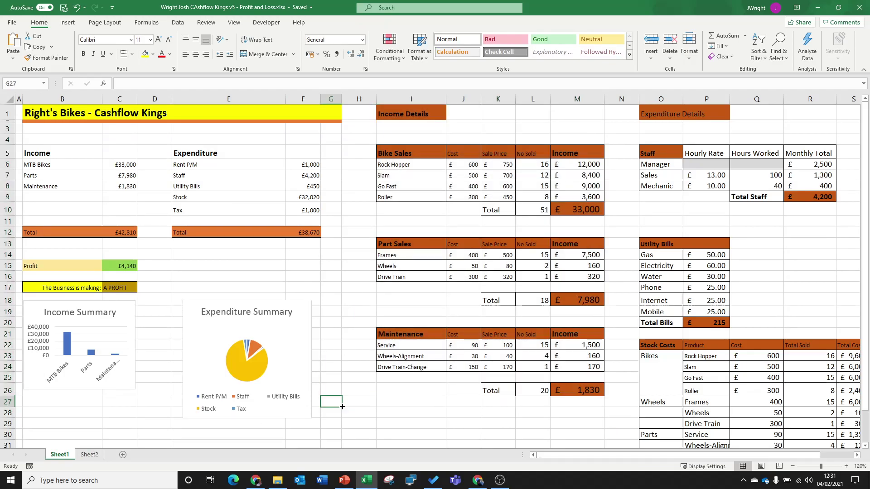
pyautogui.click(794, 466)
pyautogui.click(794, 466)
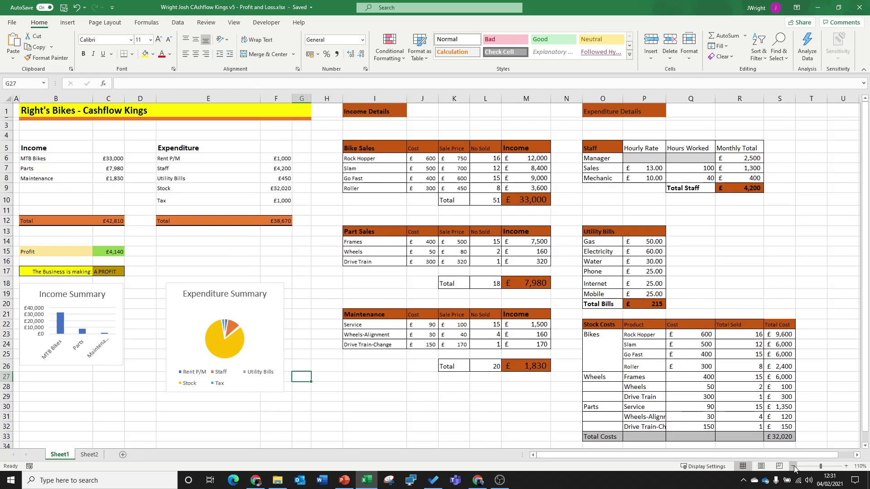
pyautogui.click(99, 238)
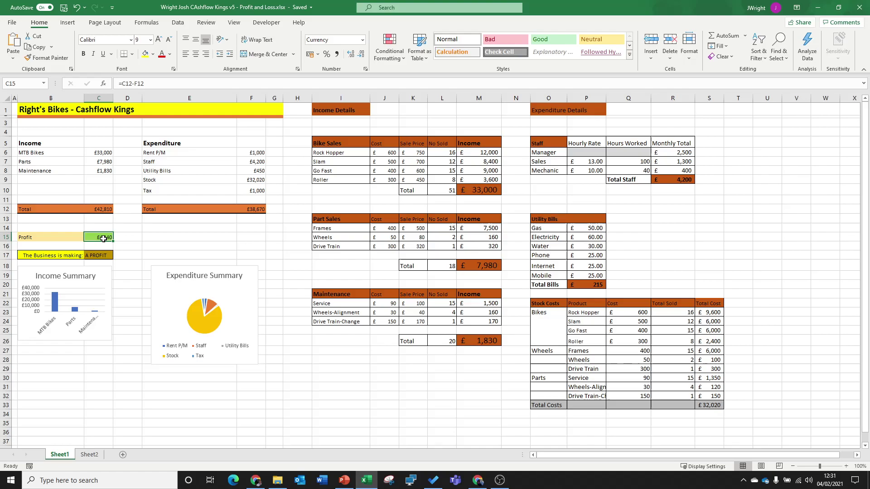
# Step: Trace Precedents repeatedly from C15 back through the totals to the income, staff, bills and stock tables
pyautogui.click(147, 22)
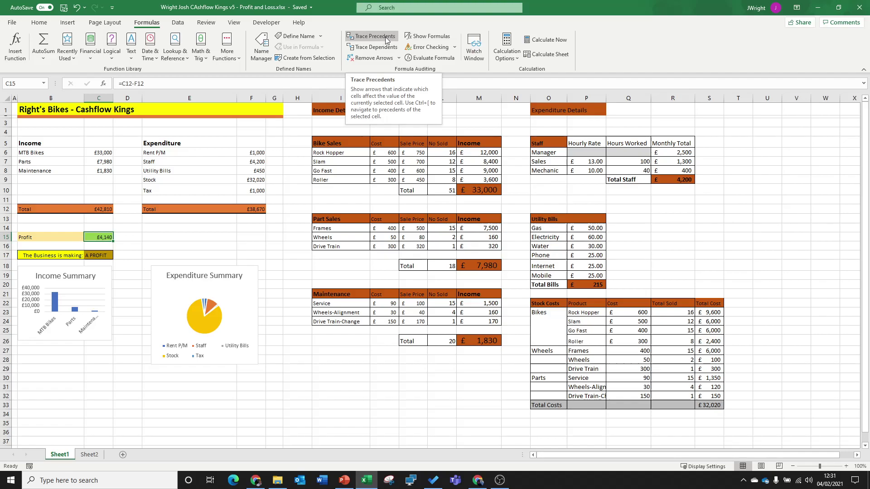
pyautogui.click(384, 40)
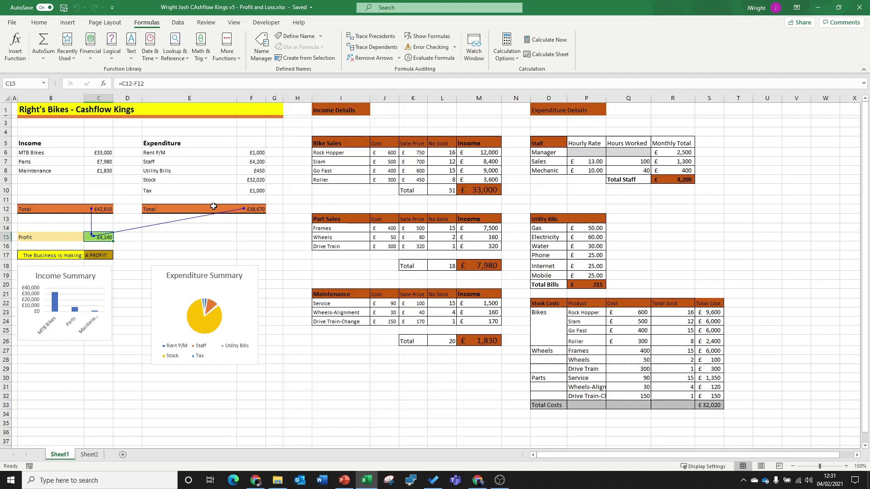
pyautogui.click(380, 37)
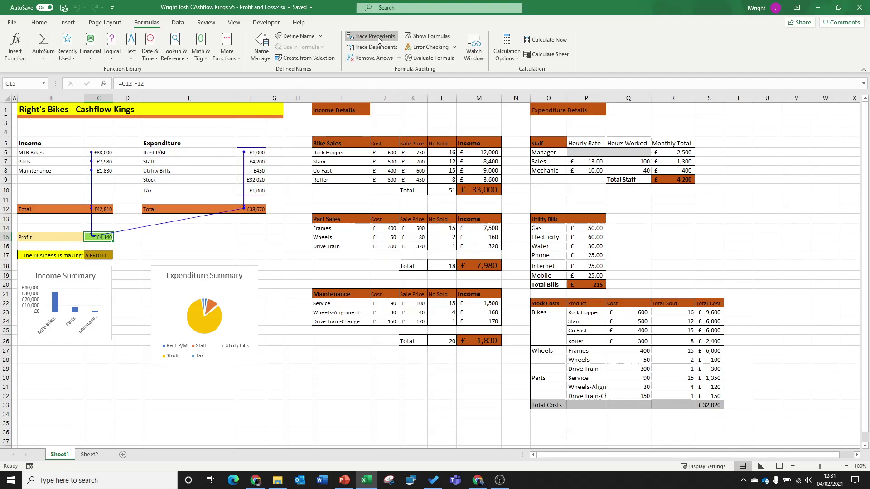
pyautogui.click(380, 37)
pyautogui.click(380, 39)
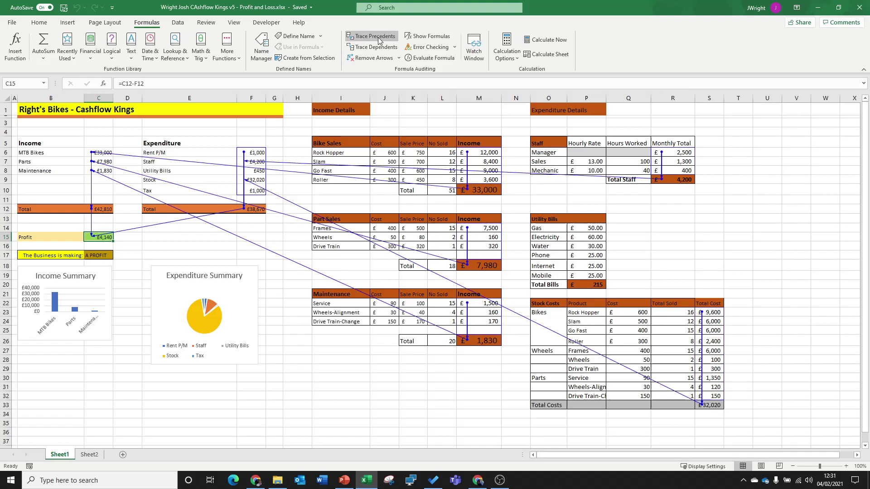
pyautogui.click(379, 39)
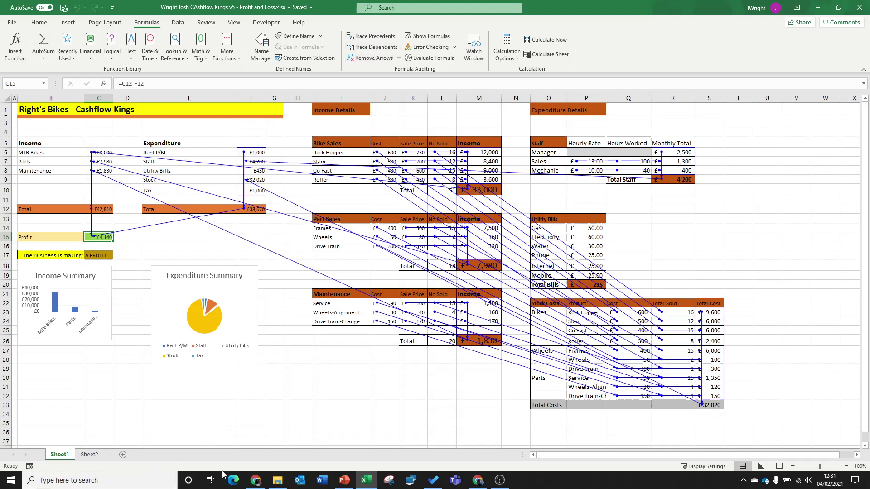
# Step: Capture the whole traced sheet with Snipping Tool, then return to PowerPoint's Formula and Functions slide
pyautogui.click(133, 481)
pyautogui.write('snip')
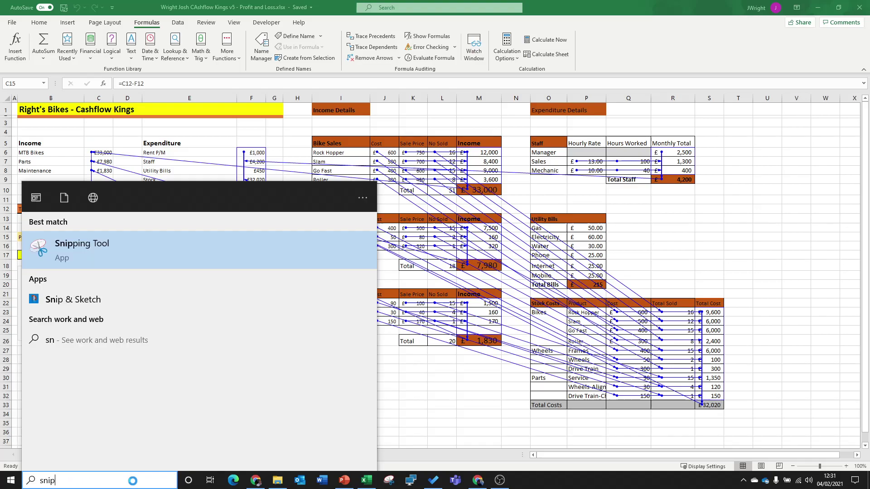
pyautogui.click(61, 248)
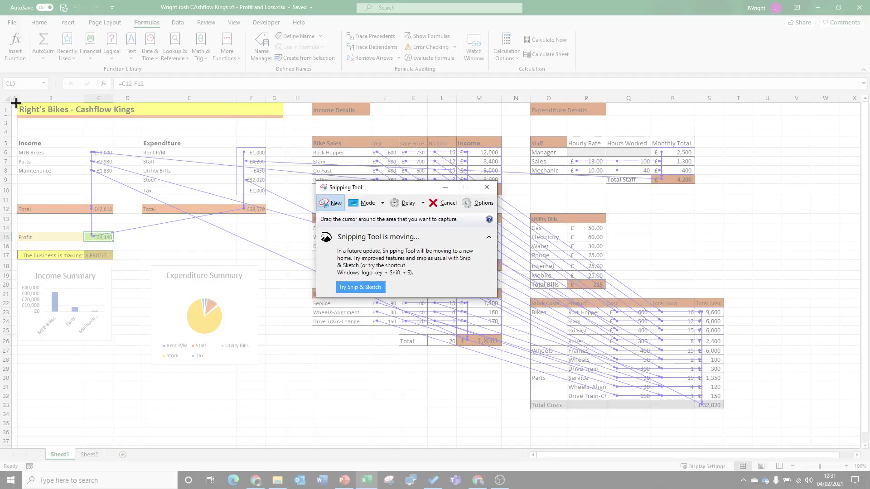
pyautogui.moveTo(15, 103); pyautogui.dragTo(738, 417)
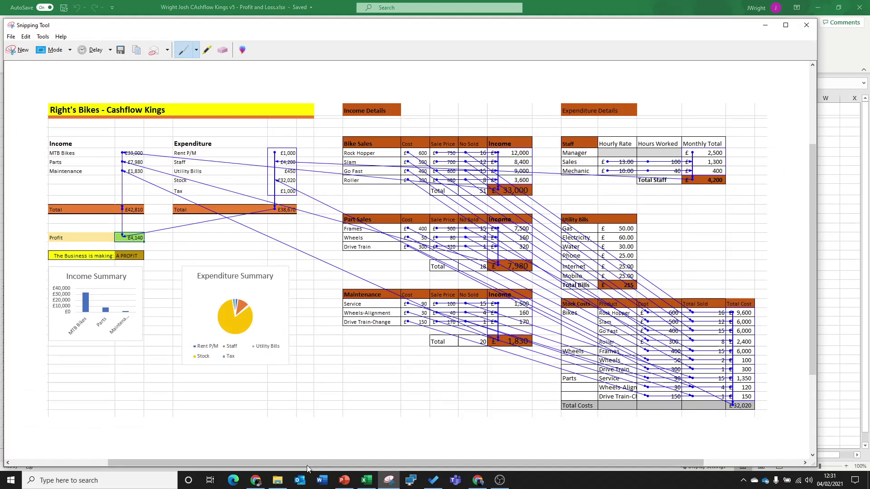
pyautogui.click(344, 480)
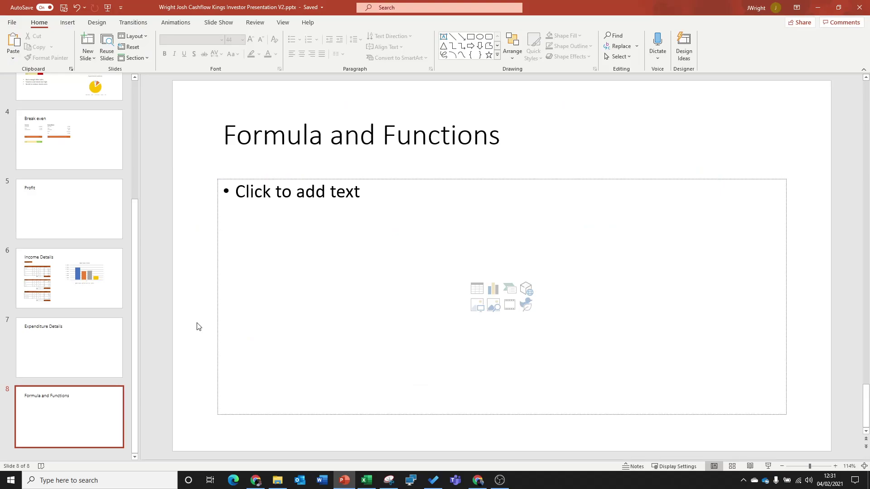
# Step: Paste the snip onto slide 8, shrink it under the title, and delete the empty content placeholder
pyautogui.hotkey('ctrl', 'v')
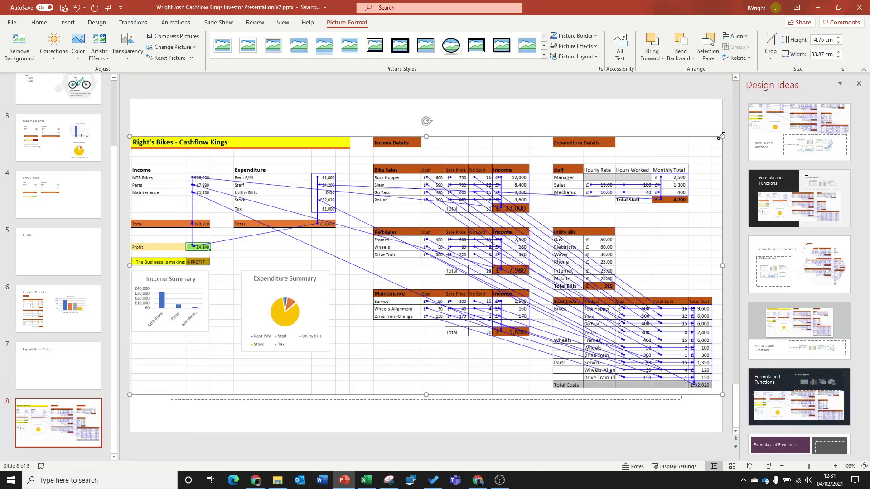
pyautogui.moveTo(721, 136); pyautogui.dragTo(401, 249)
pyautogui.moveTo(235, 299)
pyautogui.mouseDown()
pyautogui.moveTo(248, 279)
pyautogui.moveTo(246, 208)
pyautogui.mouseUp()
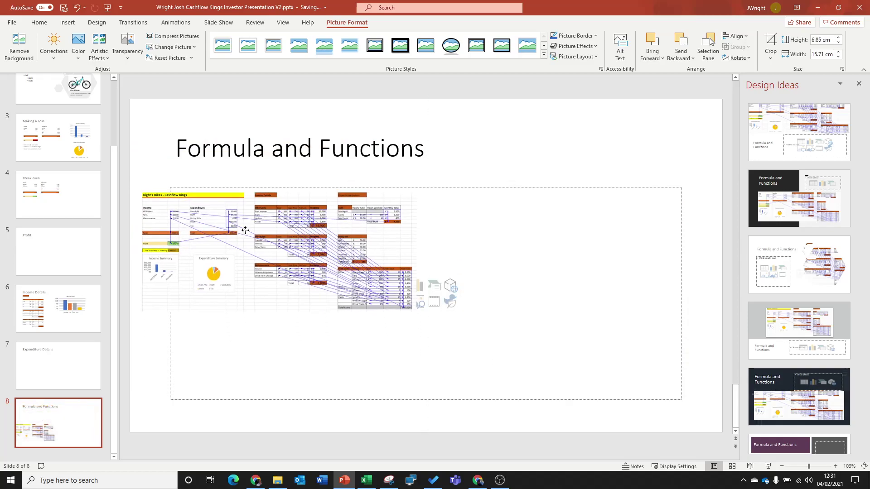
pyautogui.click(527, 209)
pyautogui.press('Delete')
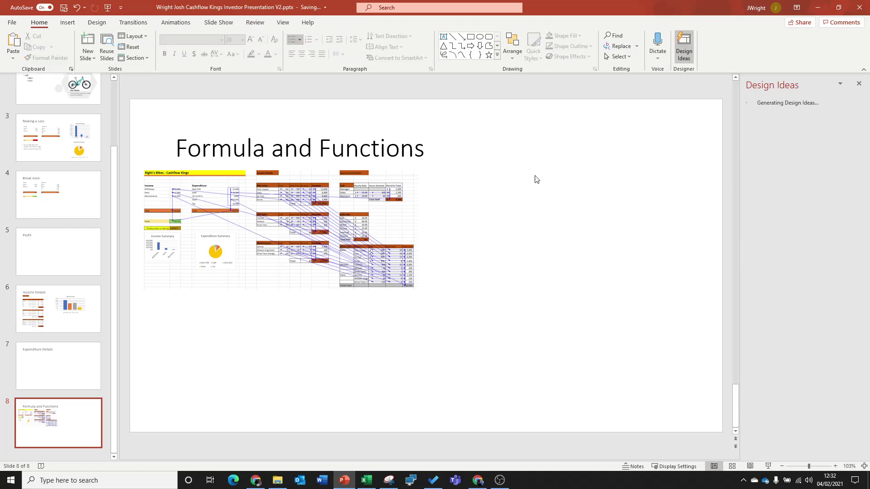
# Step: Add a text box beside the screenshot with the sentence, correcting 'presidence' to 'precedence'
pyautogui.click(67, 22)
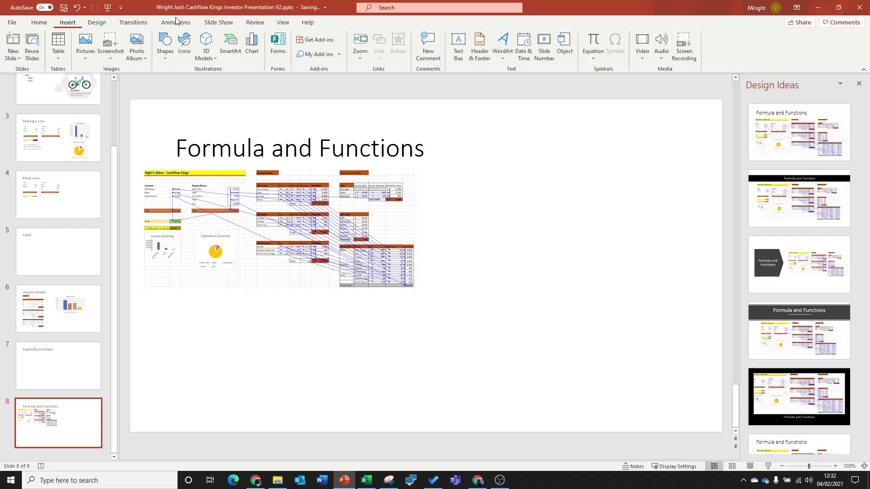
pyautogui.click(458, 48)
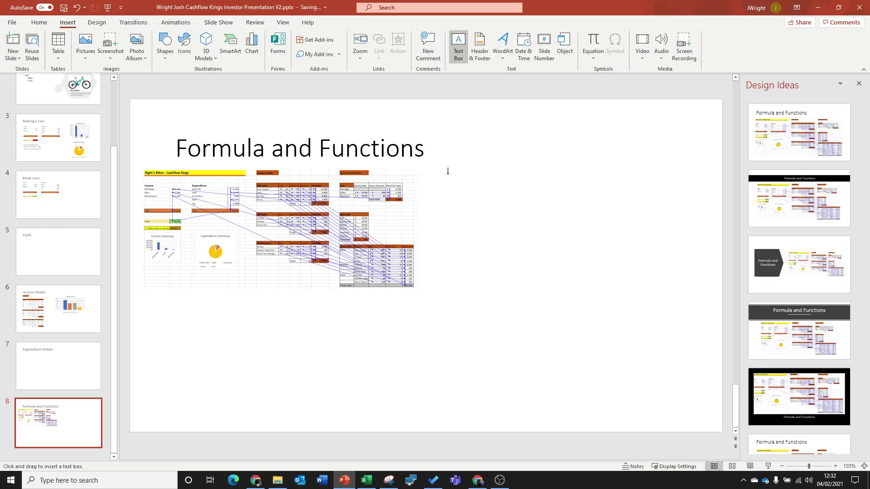
pyautogui.moveTo(447, 171); pyautogui.dragTo(634, 205)
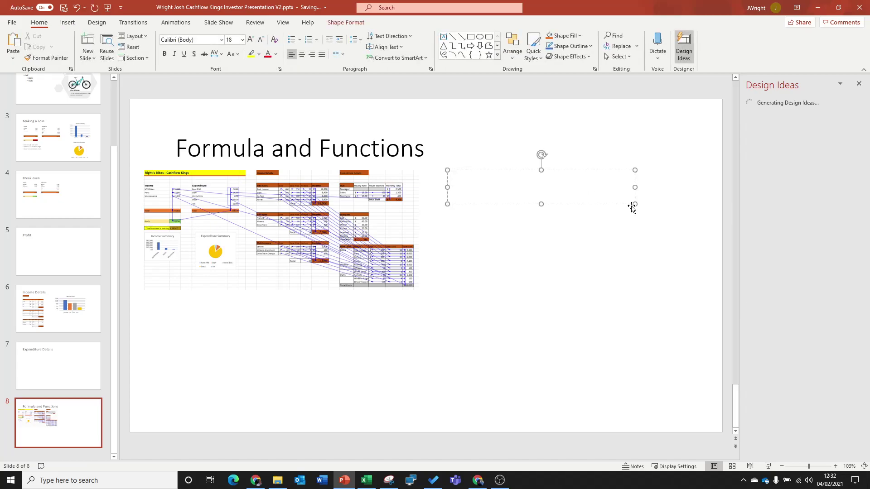
pyautogui.write('This presidence')
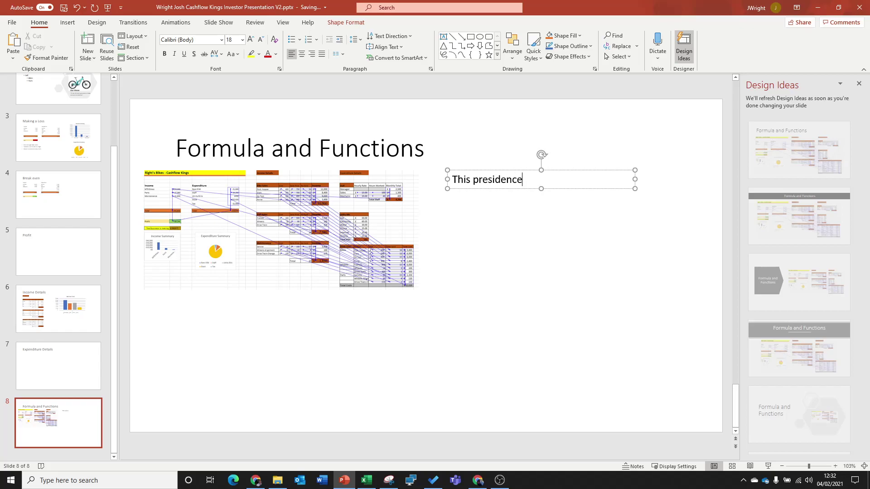
pyautogui.write(' features show my f')
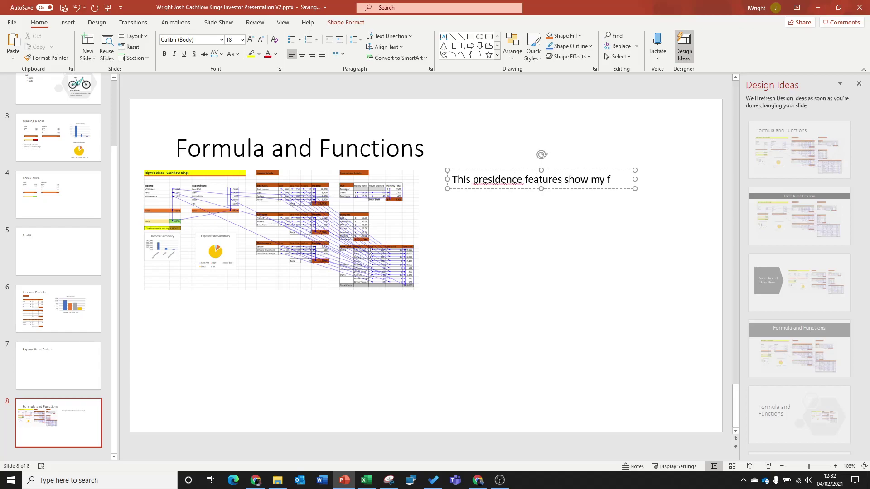
pyautogui.write('s a')
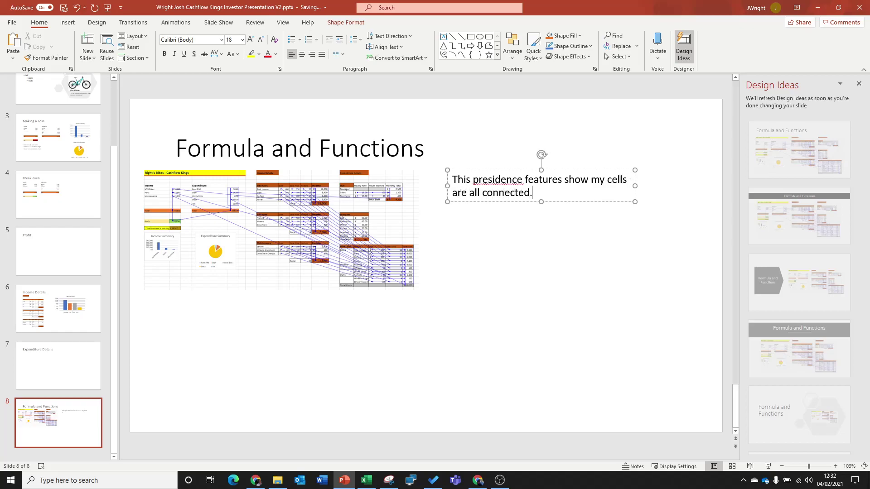
pyautogui.rightClick(492, 178)
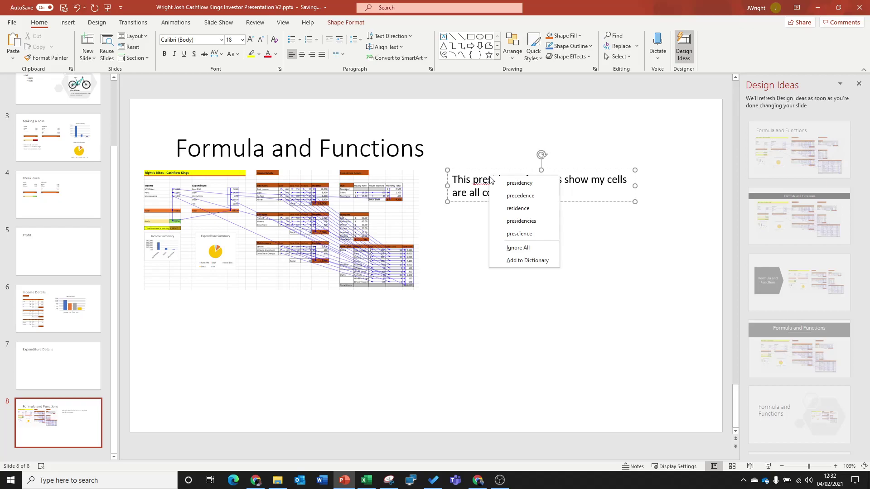
pyautogui.click(541, 195)
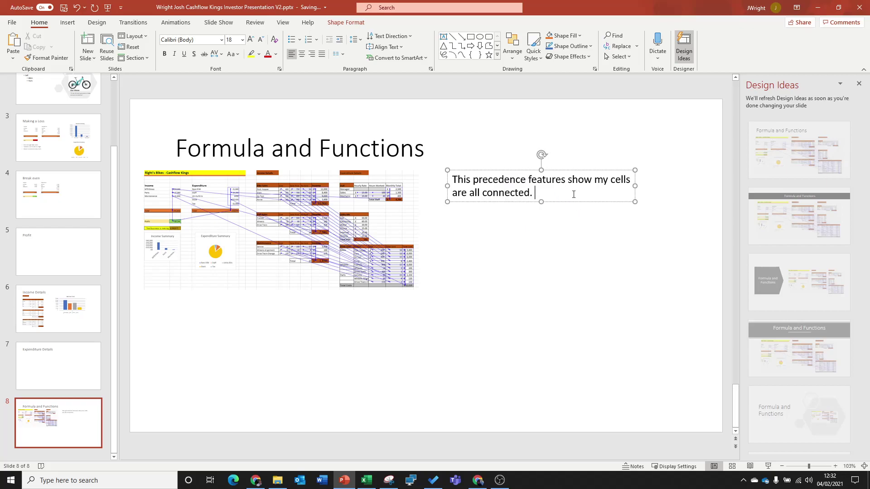
pyautogui.click(505, 278)
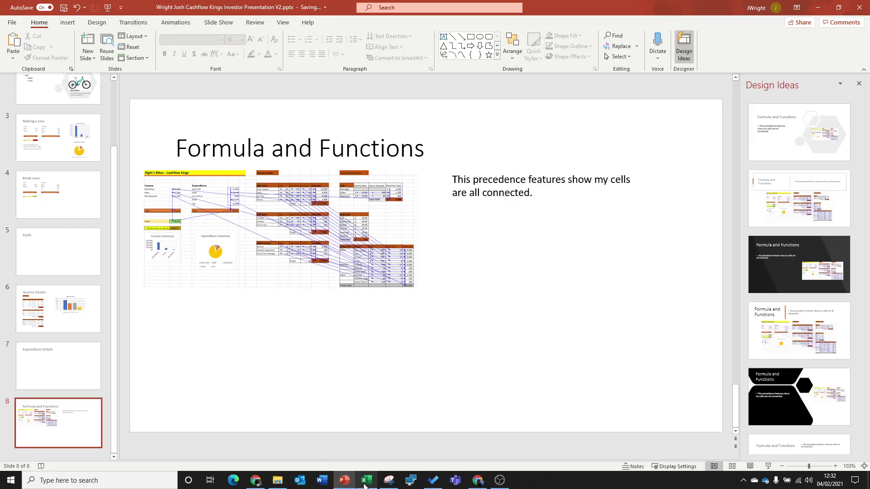
# Step: Clear the sheet's trace arrows and display C15's Profit formula =C12-F12
pyautogui.moveTo(365, 481)
pyautogui.click(371, 442)
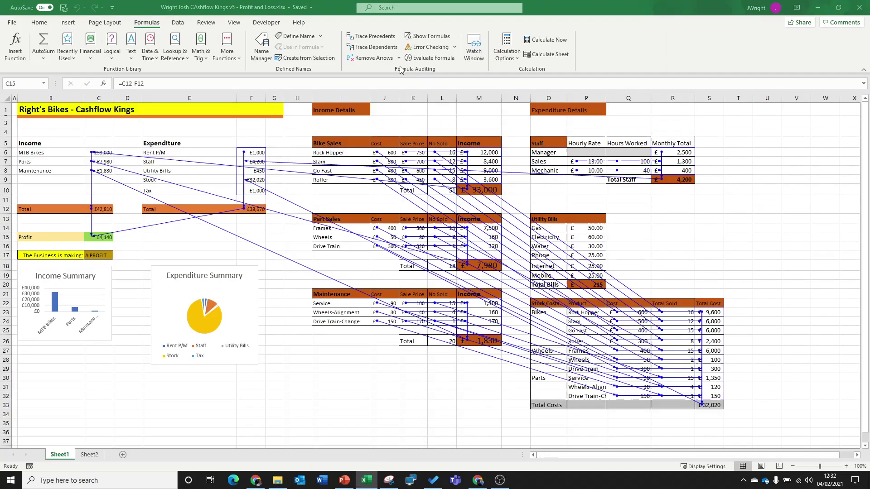
pyautogui.click(372, 58)
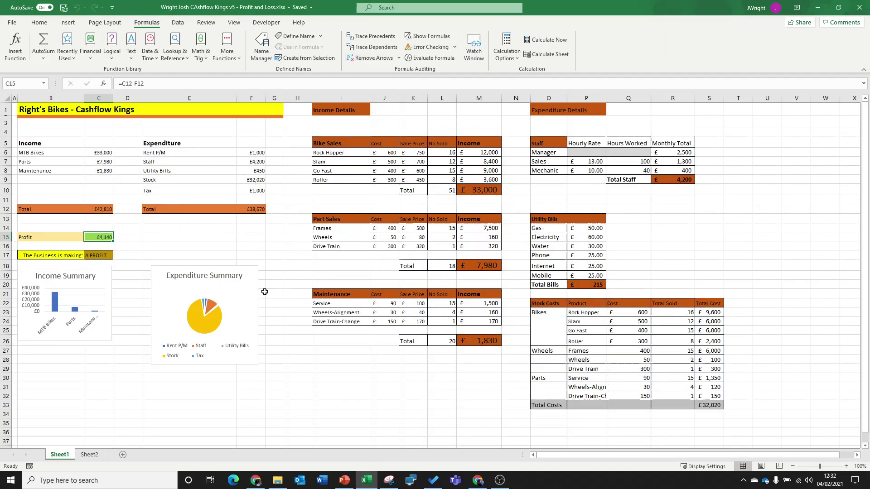
pyautogui.doubleClick(107, 236)
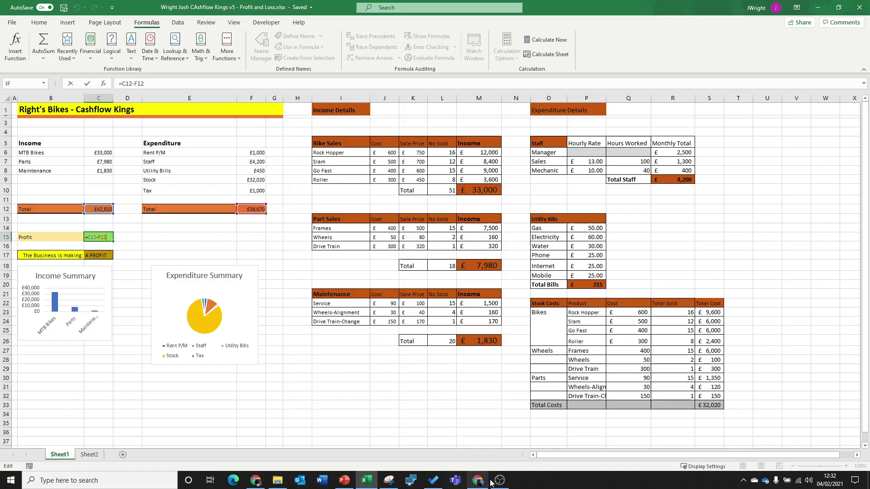
# Step: Snip the Total, Profit and 'The Business is making' rows, including the formula
pyautogui.click(388, 480)
pyautogui.click(22, 50)
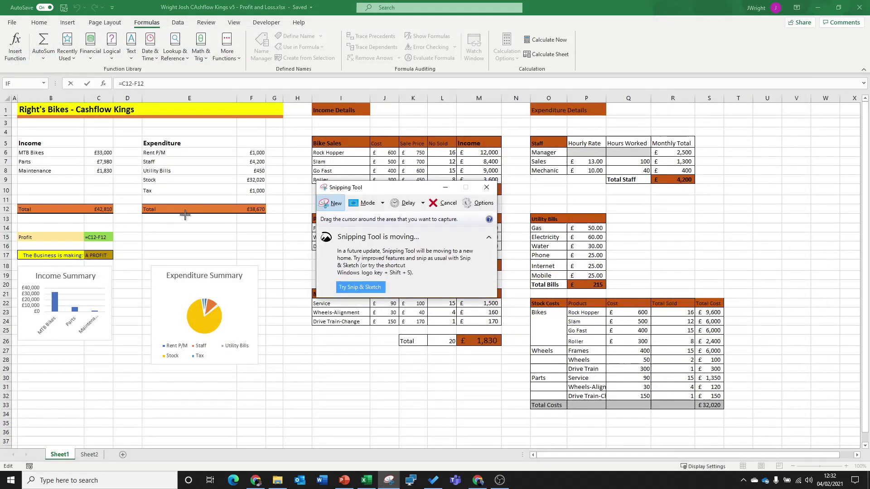
pyautogui.click(327, 203)
pyautogui.click(333, 203)
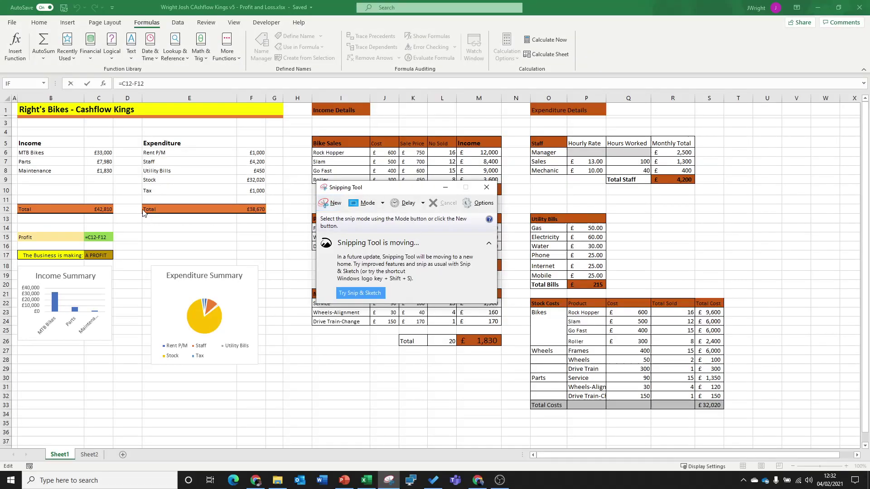
pyautogui.click(334, 204)
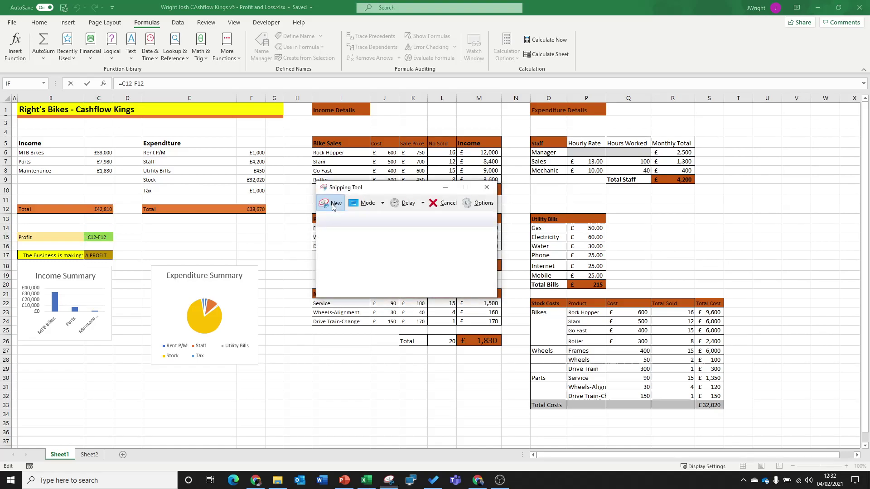
pyautogui.click(334, 203)
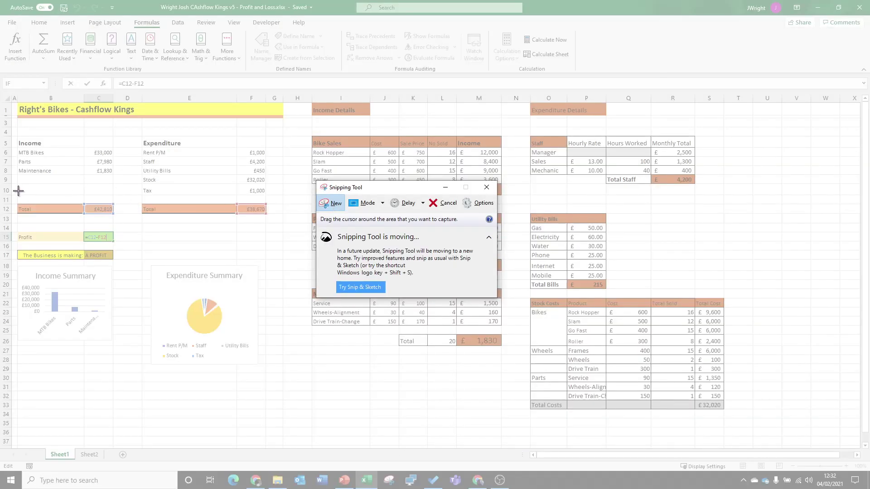
pyautogui.moveTo(18, 190); pyautogui.dragTo(119, 269)
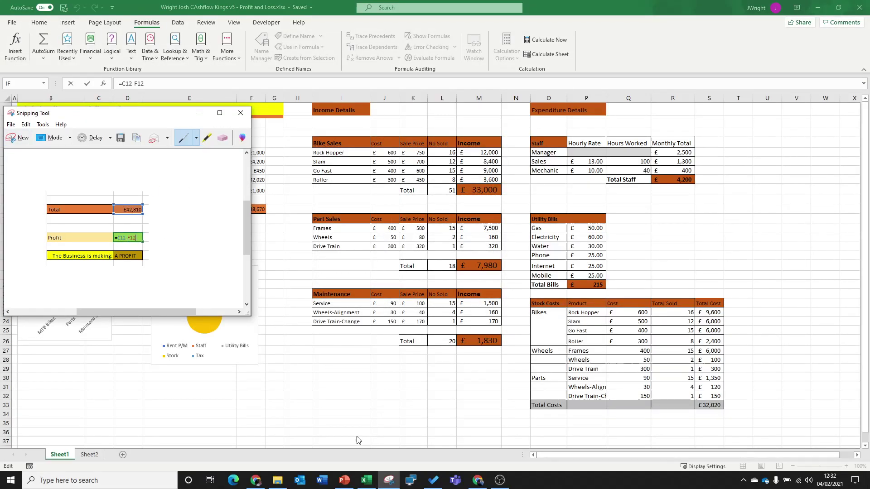
pyautogui.click(365, 480)
pyautogui.click(344, 482)
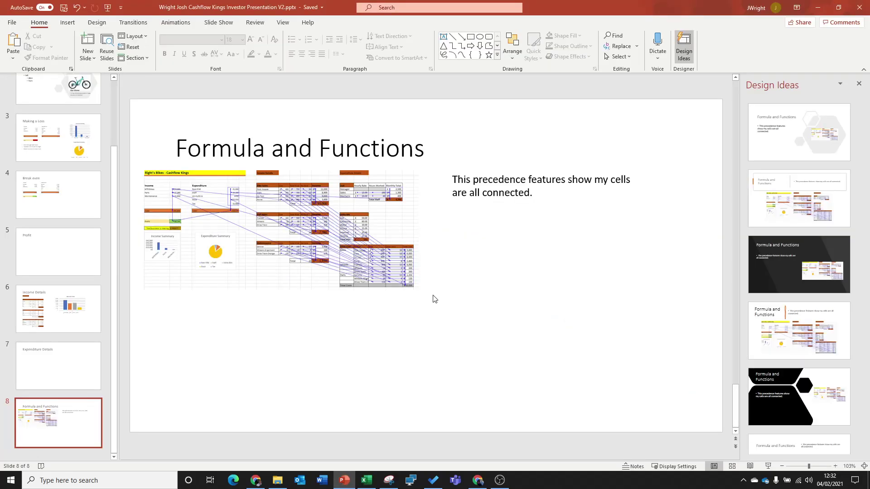
pyautogui.hotkey('ctrl', 'v')
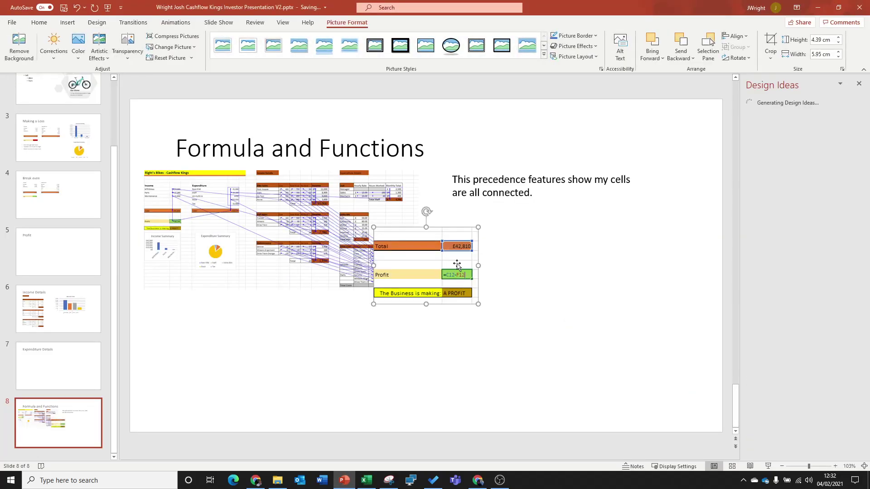
pyautogui.moveTo(456, 262); pyautogui.dragTo(539, 243)
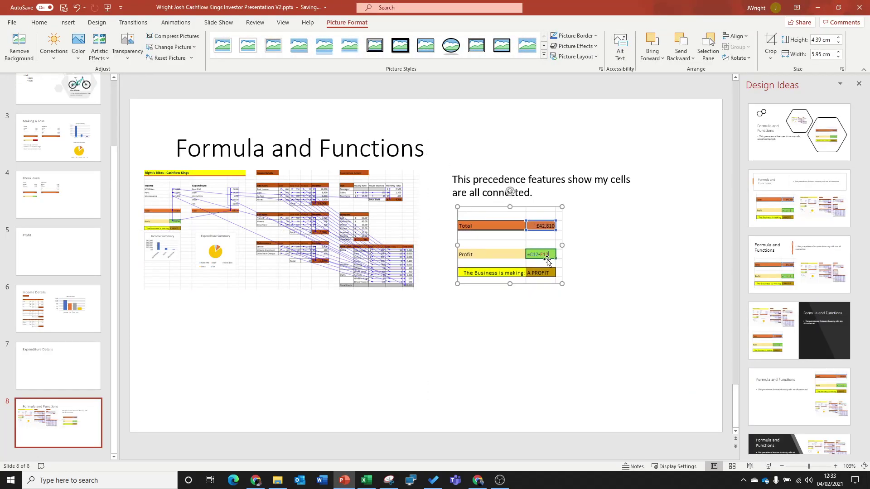
pyautogui.click(366, 480)
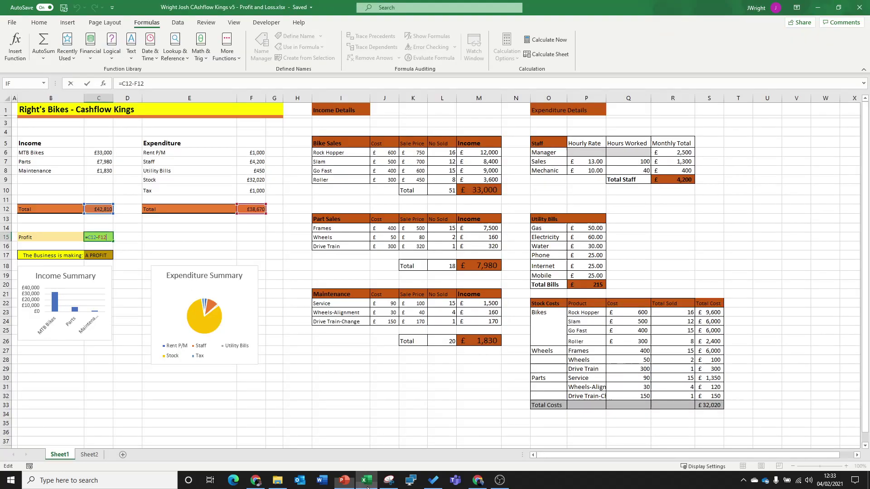
pyautogui.click(479, 210)
pyautogui.click(480, 191)
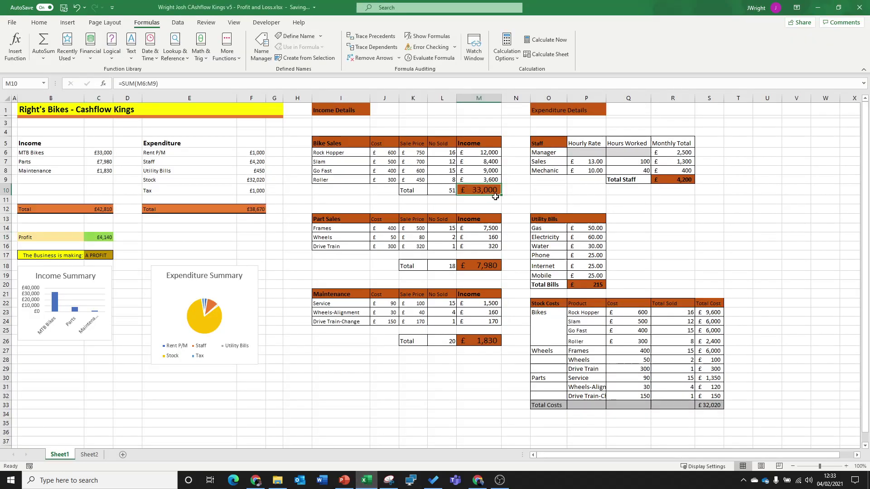
pyautogui.doubleClick(470, 186)
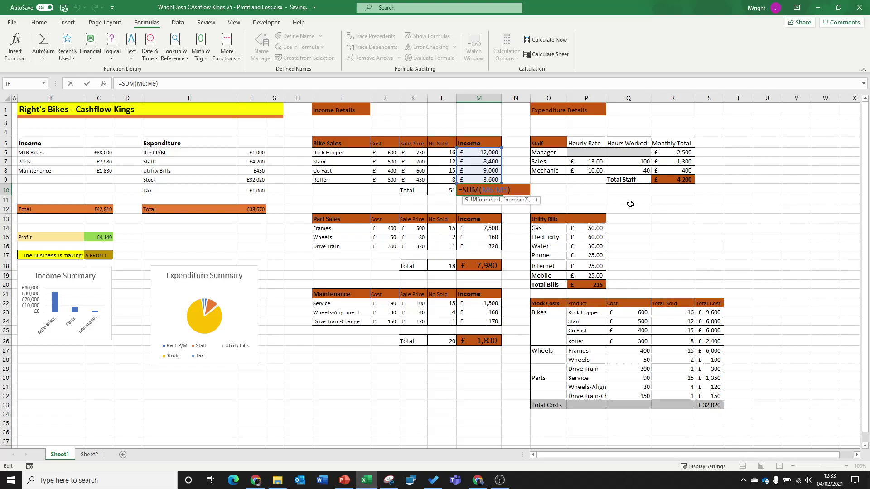
pyautogui.click(344, 480)
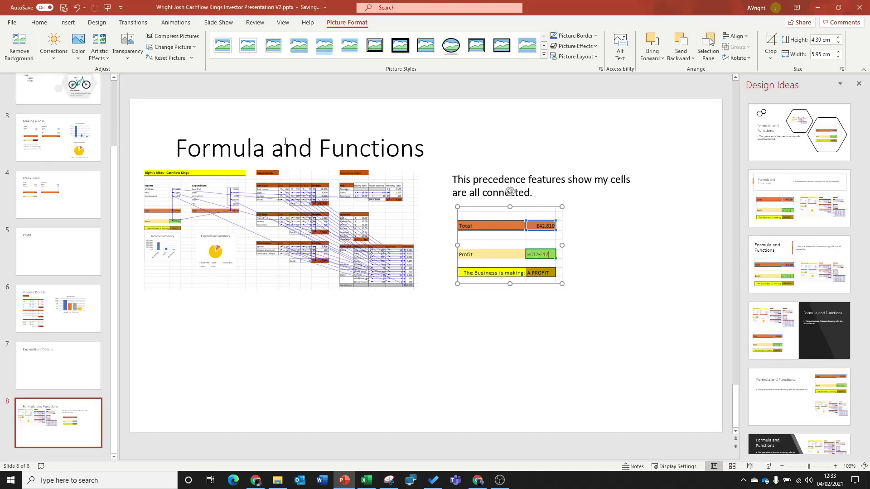
pyautogui.click(596, 254)
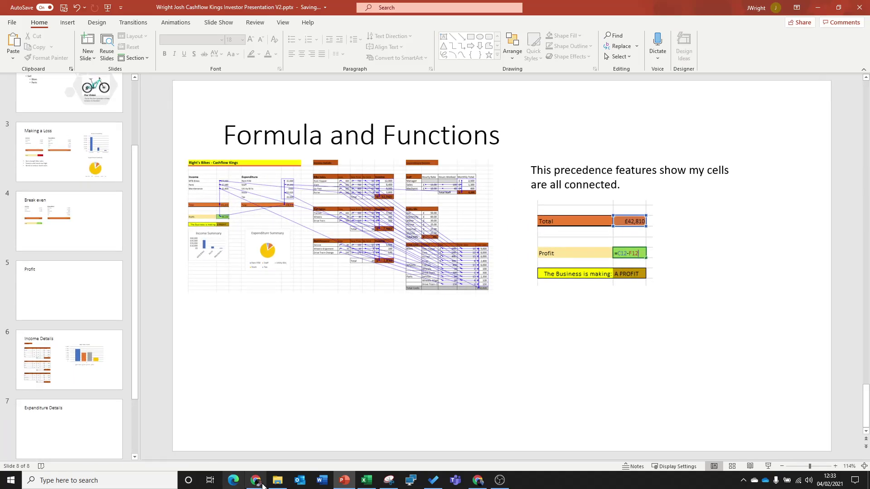
pyautogui.click(256, 480)
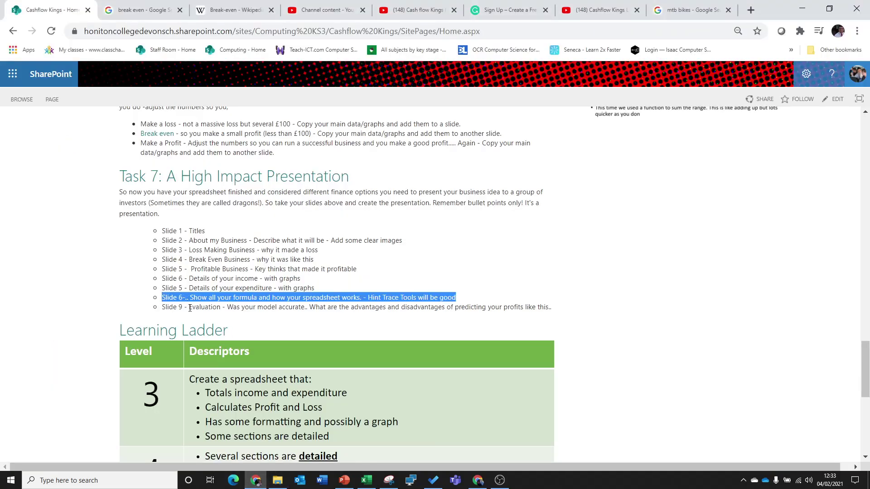
pyautogui.moveTo(189, 307); pyautogui.dragTo(577, 310)
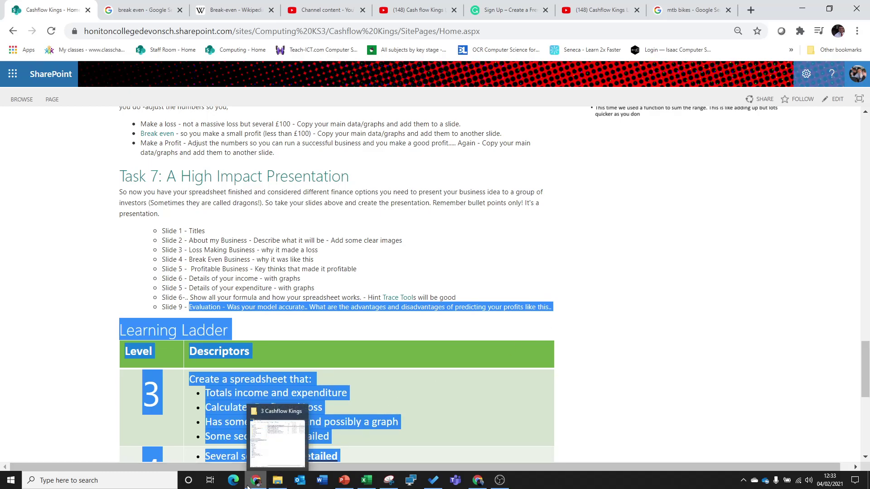
pyautogui.moveTo(322, 481)
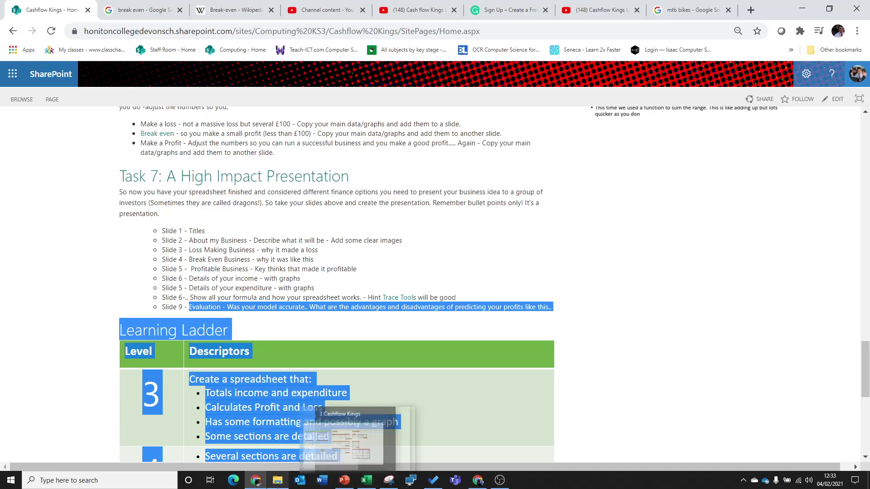
pyautogui.moveTo(277, 480)
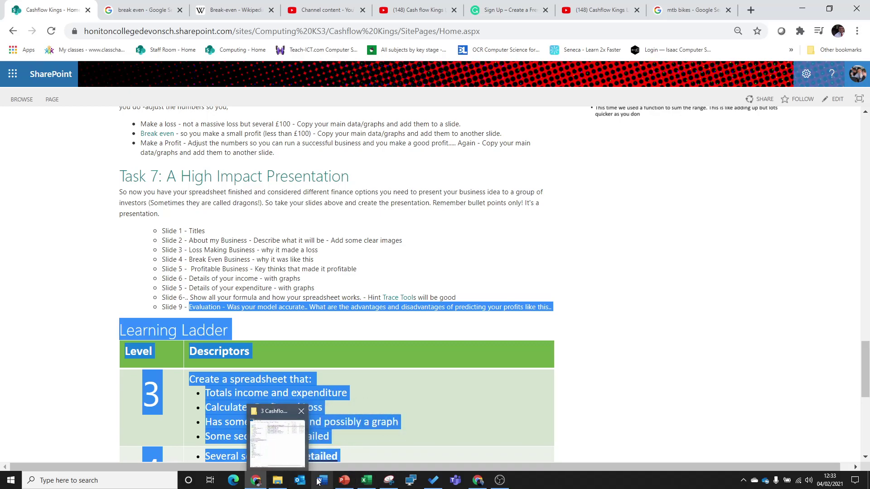
pyautogui.click(344, 481)
# Step: Add a new slide after Formula and Functions at the end of the deck
pyautogui.click(97, 428)
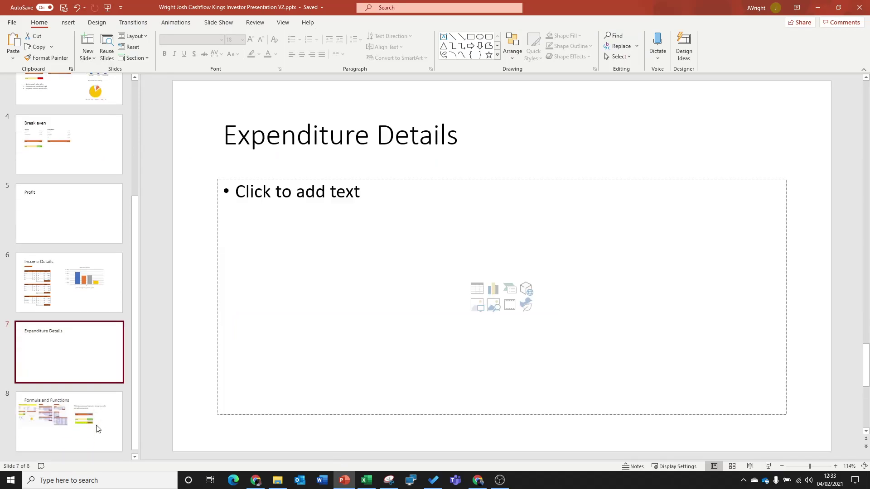
pyautogui.click(82, 431)
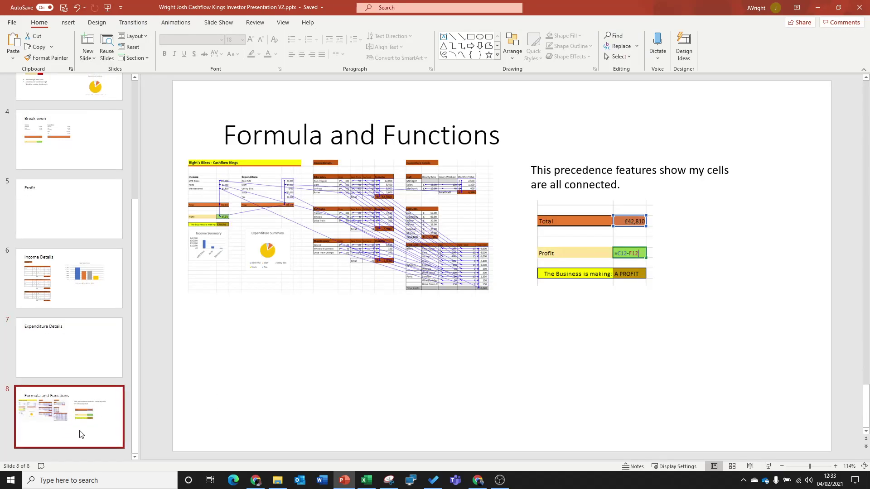
pyautogui.rightClick(72, 453)
pyautogui.click(101, 421)
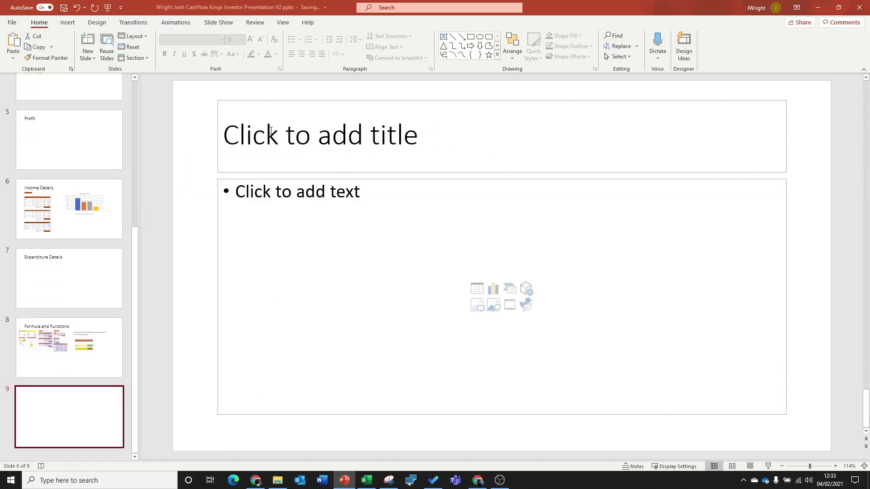
# Step: Title the new slide 'Model Evaluation' and look through the Design options
pyautogui.click(270, 130)
pyautogui.write('Mode')
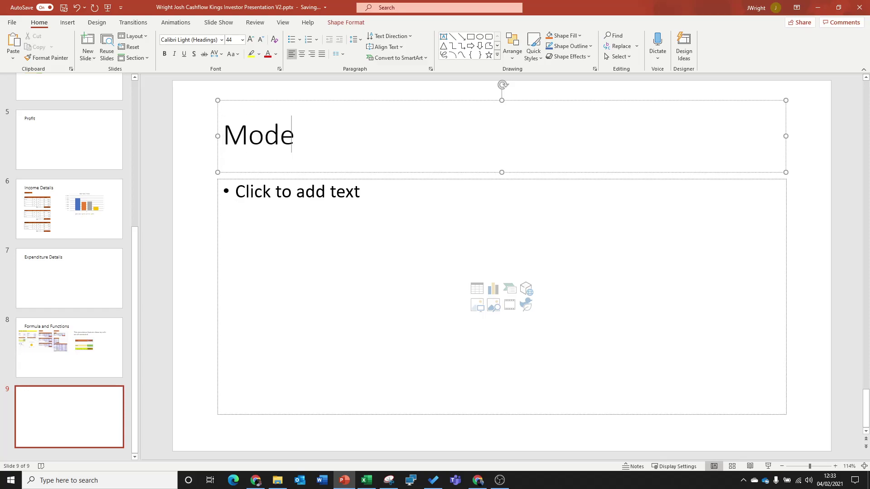
pyautogui.write('l Evalua')
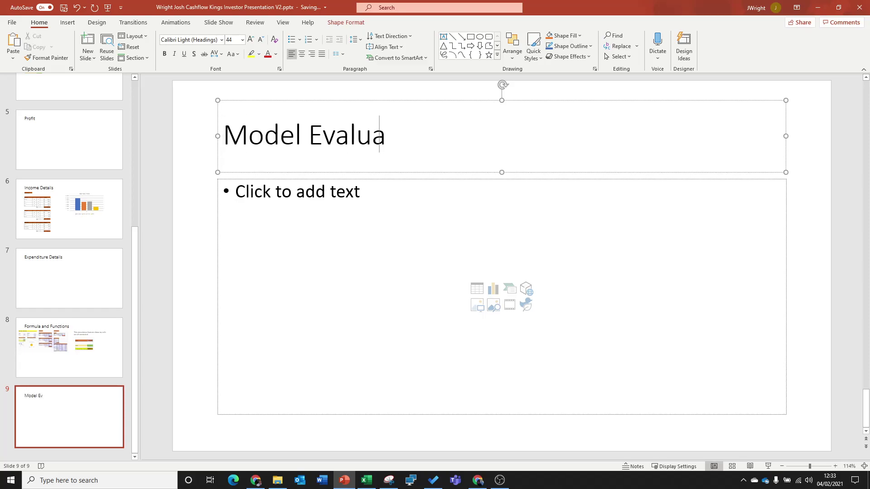
pyautogui.write('tion')
pyautogui.click(275, 206)
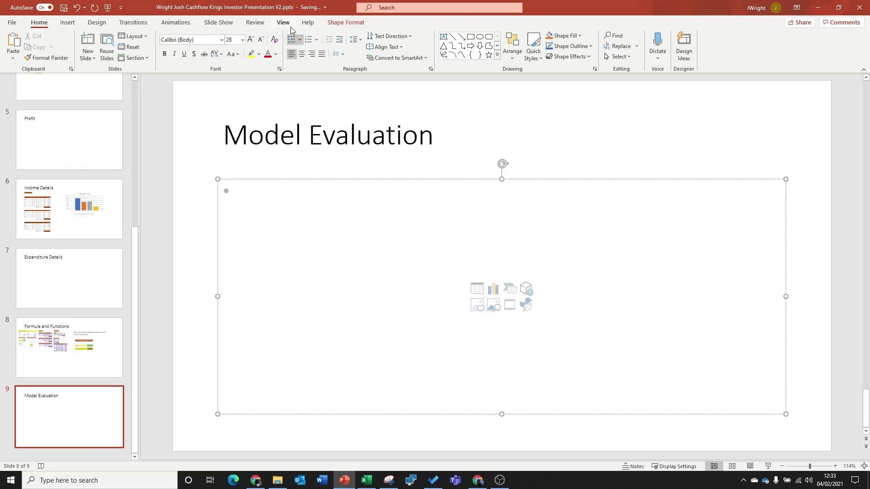
pyautogui.click(97, 21)
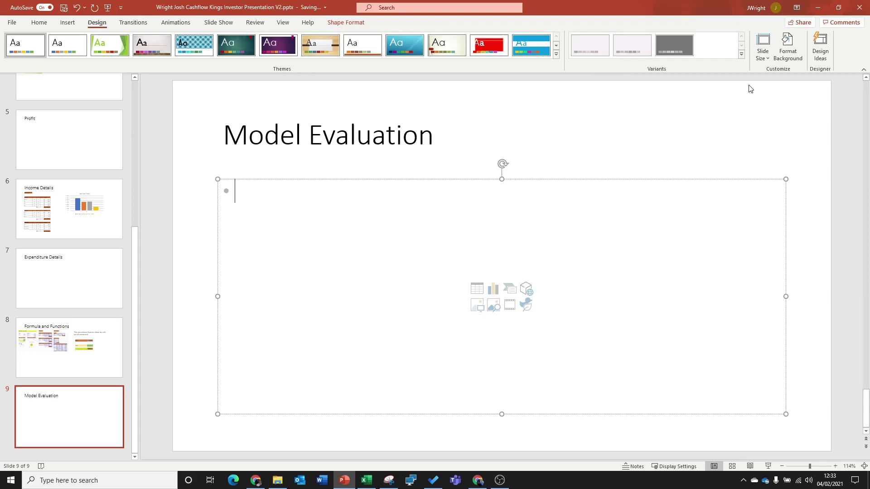
pyautogui.click(767, 61)
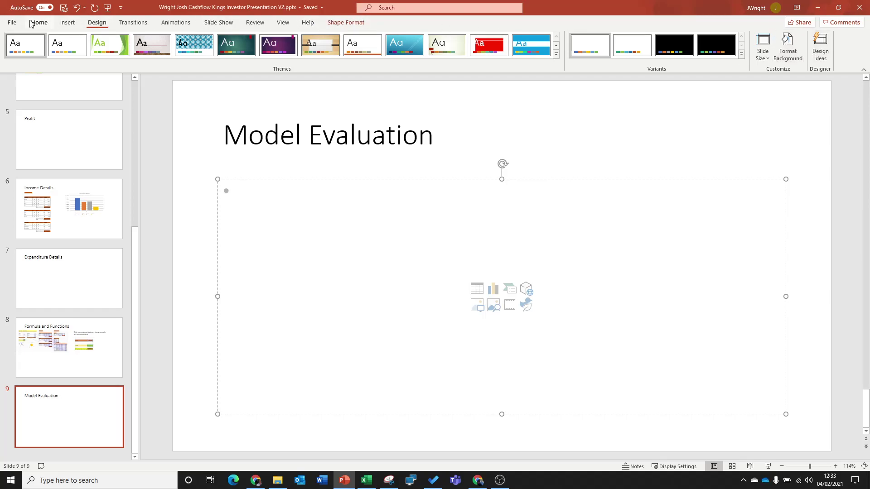
pyautogui.click(94, 418)
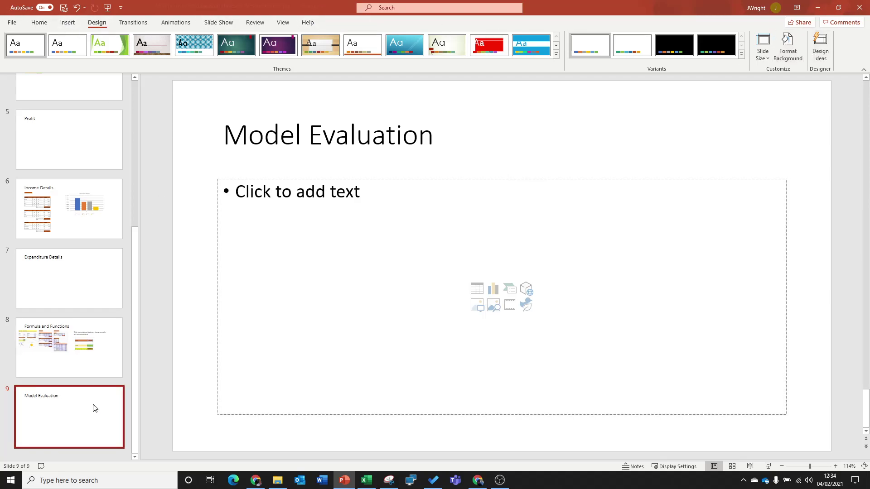
pyautogui.rightClick(95, 401)
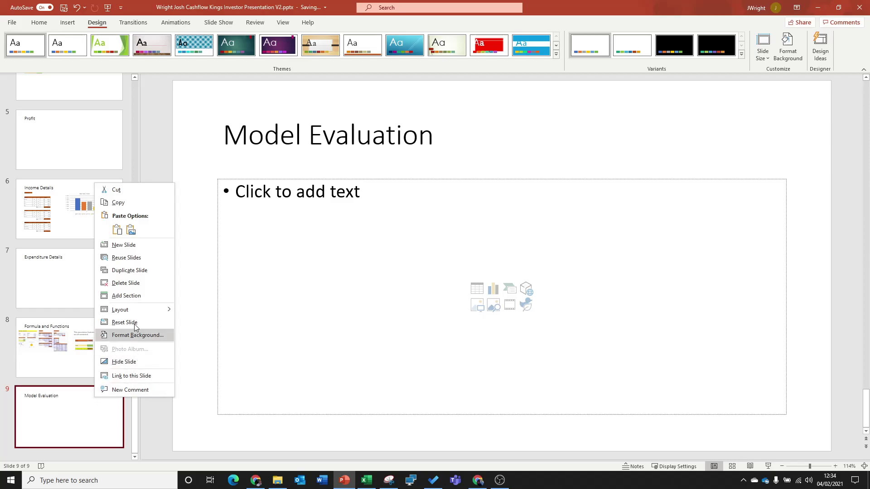
# Step: Delete the Model Evaluation slide and add a new Two Content slide 9
pyautogui.click(139, 284)
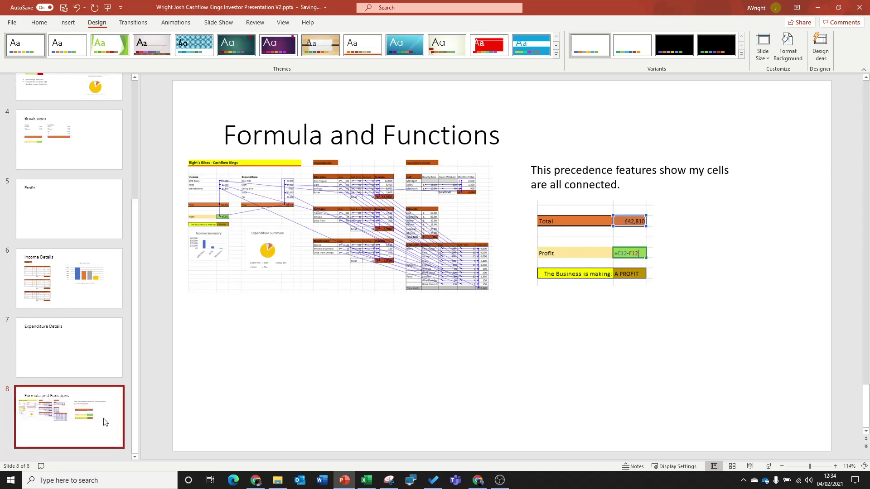
pyautogui.click(83, 455)
pyautogui.rightClick(83, 453)
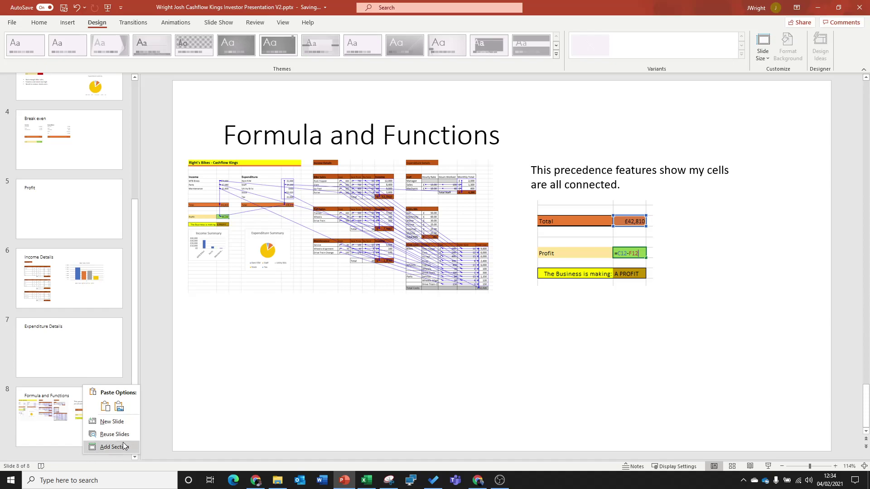
pyautogui.click(112, 422)
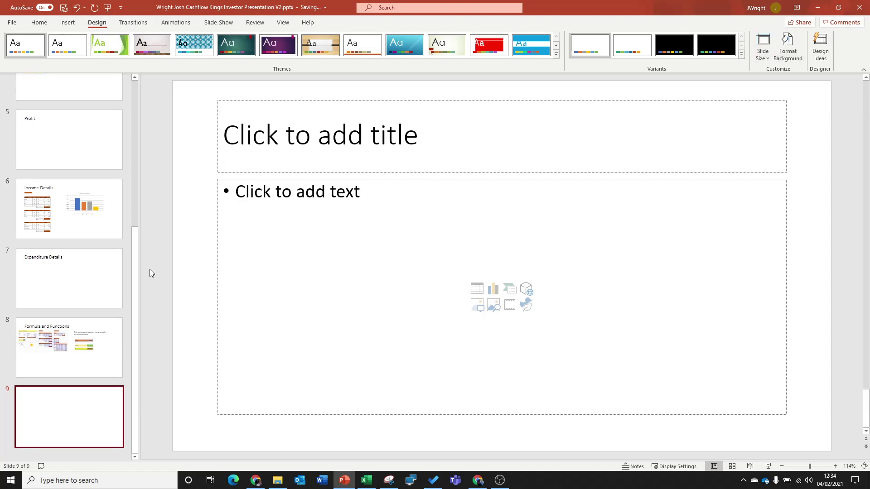
pyautogui.rightClick(87, 418)
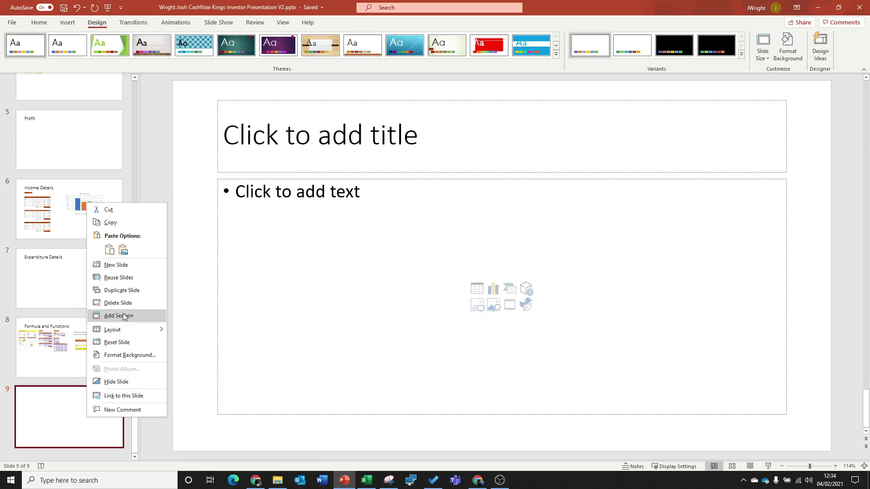
pyautogui.moveTo(114, 330)
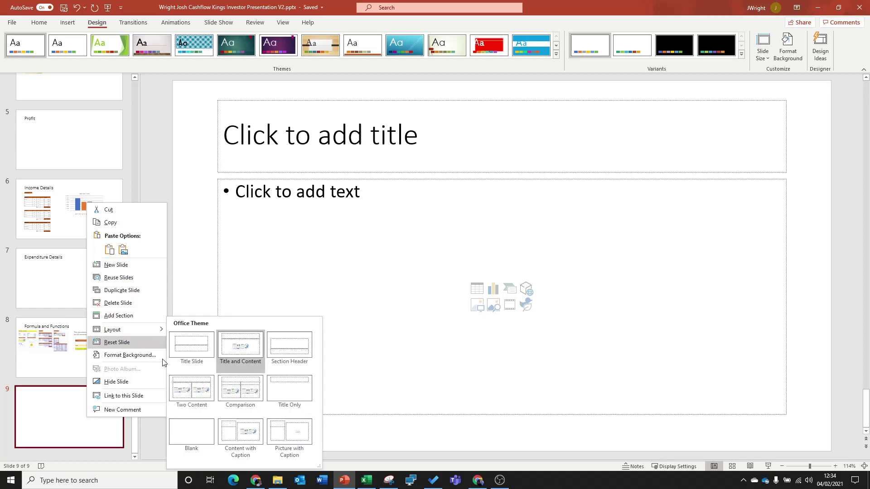
pyautogui.click(199, 393)
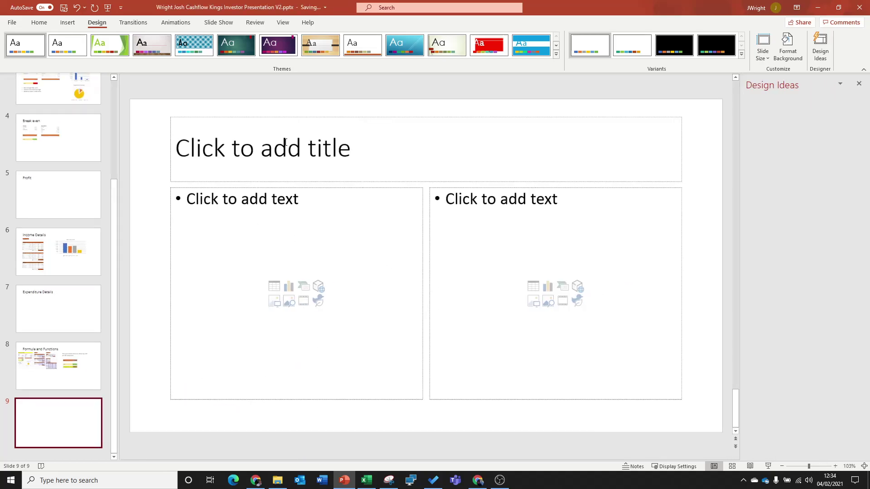
# Step: Title slide 9 'Model Evaluation' with columns 'Advantages' and 'Disadvantages'
pyautogui.click(211, 153)
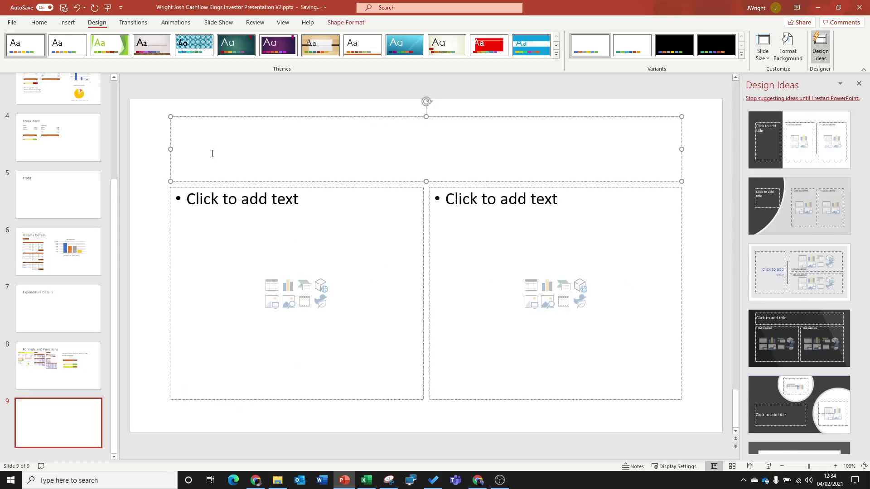
pyautogui.write('Model Eva')
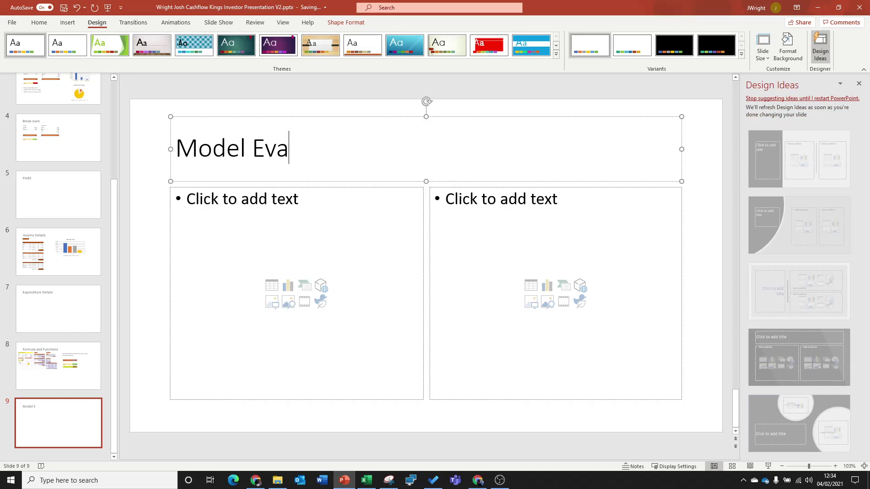
pyautogui.write('luation')
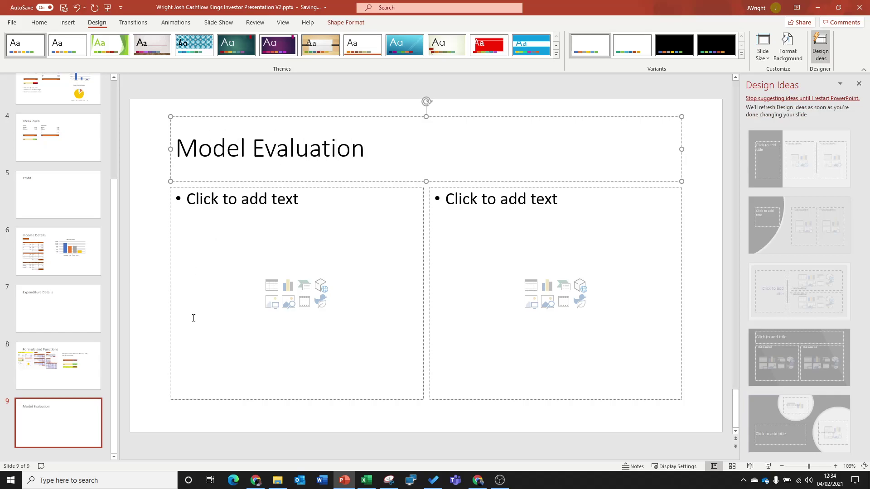
pyautogui.click(239, 203)
pyautogui.write('Ad')
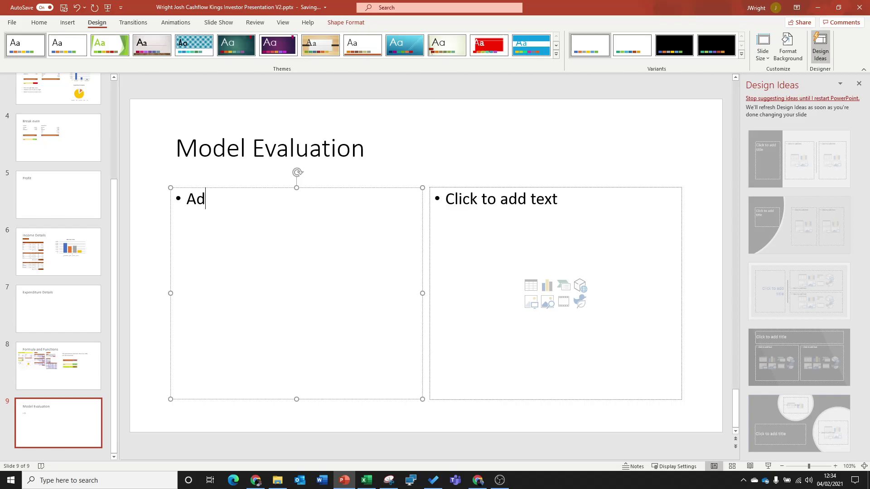
pyautogui.write('vantagews')
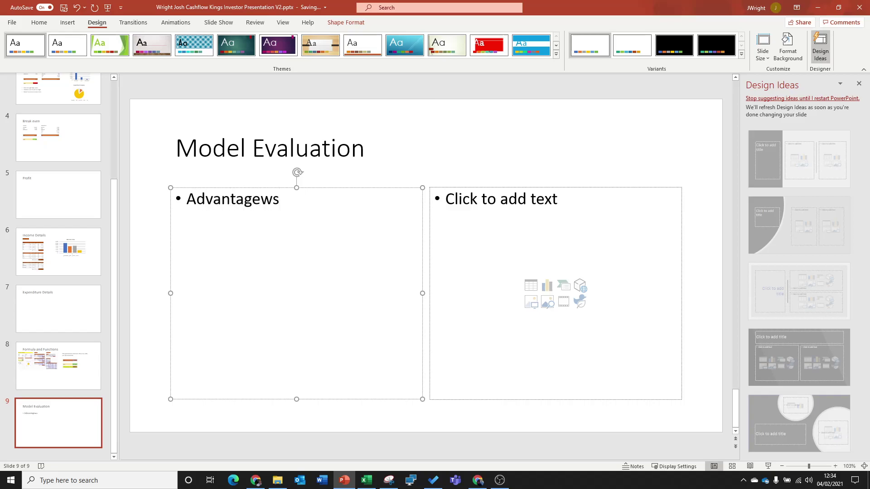
pyautogui.click(506, 204)
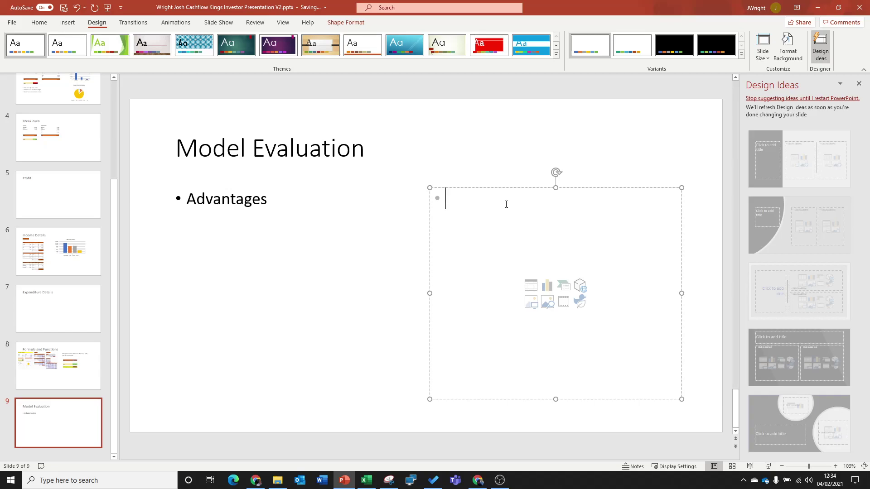
pyautogui.write('Disad')
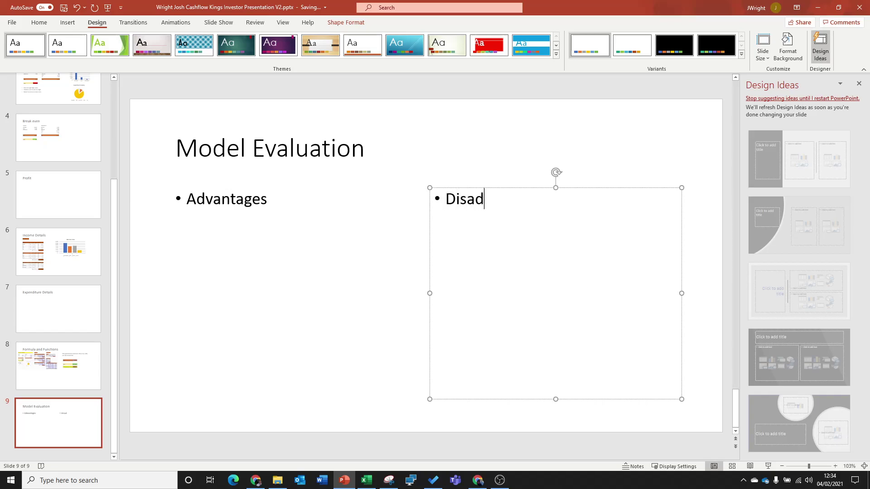
pyautogui.write('vantagfes')
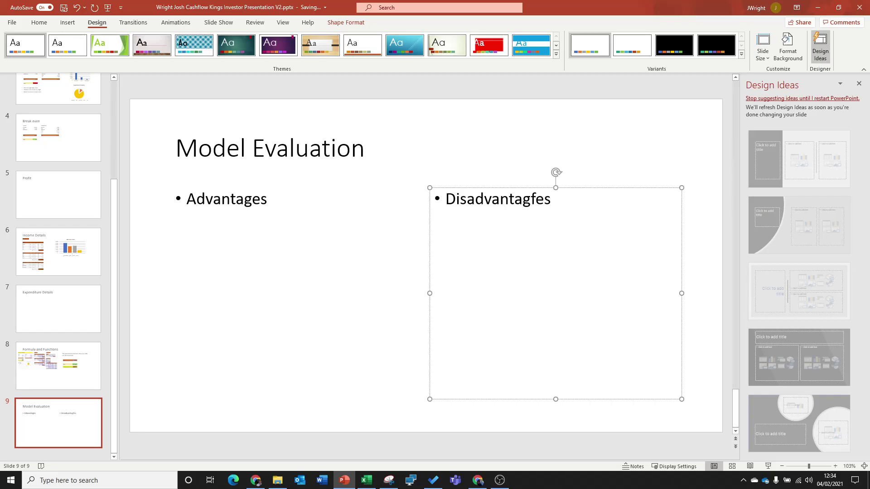
pyautogui.press('BackSpace')
pyautogui.press('BackSpace')
pyautogui.press('BackSpace')
pyautogui.press('BackSpace')
pyautogui.click(224, 233)
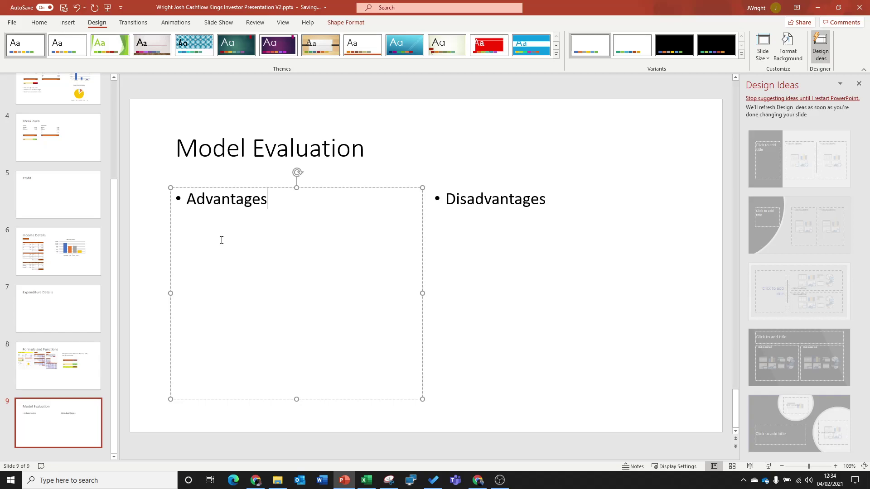
# Step: Repair the Advantages line and indent sub-points 'Save Time – Formulas', 'Lots different', 'Accur'
pyautogui.press('Return')
pyautogui.press('BackSpace')
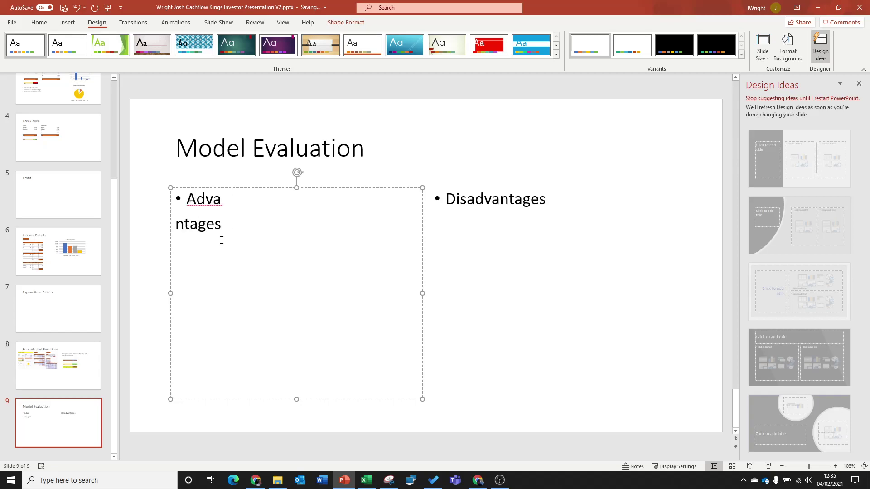
pyautogui.press('BackSpace')
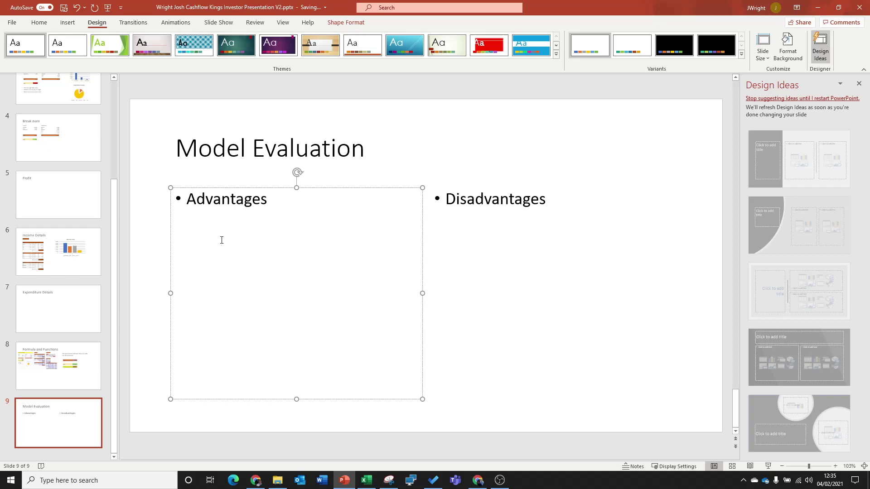
pyautogui.press('Right')
pyautogui.press('End')
pyautogui.press('Return')
pyautogui.press('Tab')
pyautogui.write('Save Ti')
pyautogui.write('me -')
pyautogui.write(' Formulas')
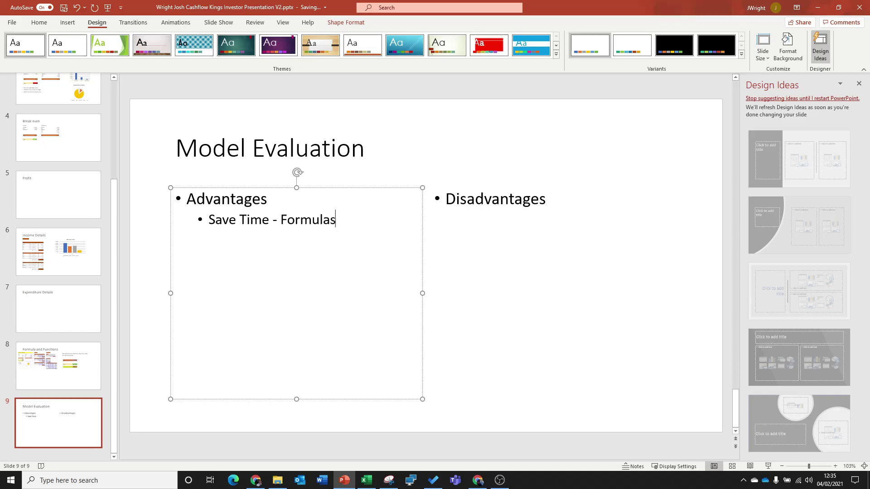
pyautogui.press('Return')
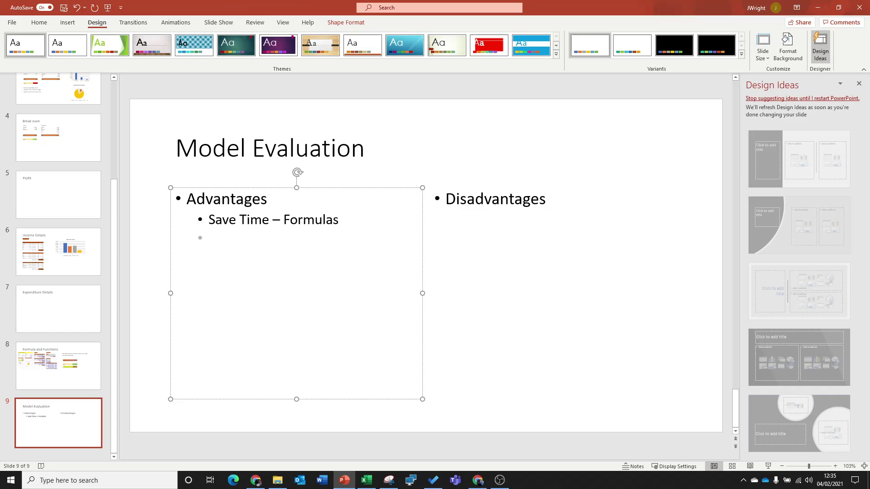
pyautogui.write('Lots differe')
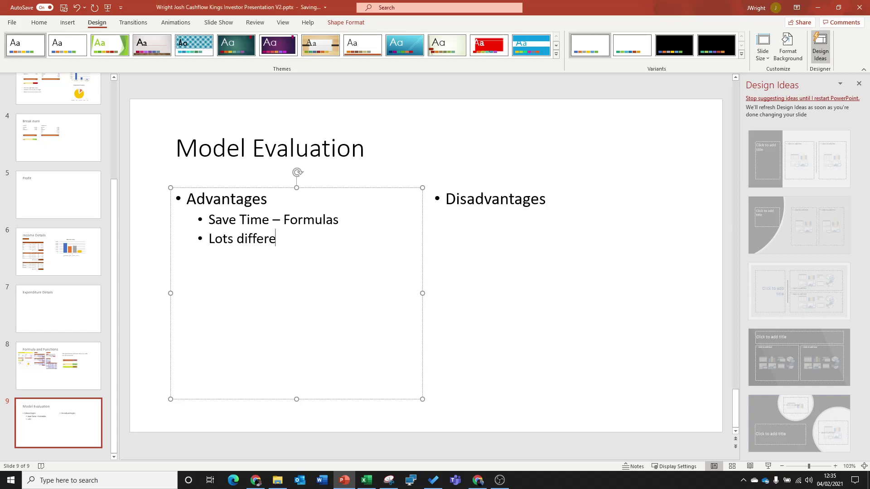
pyautogui.write('nt ')
pyautogui.write('Accur')
pyautogui.click(507, 231)
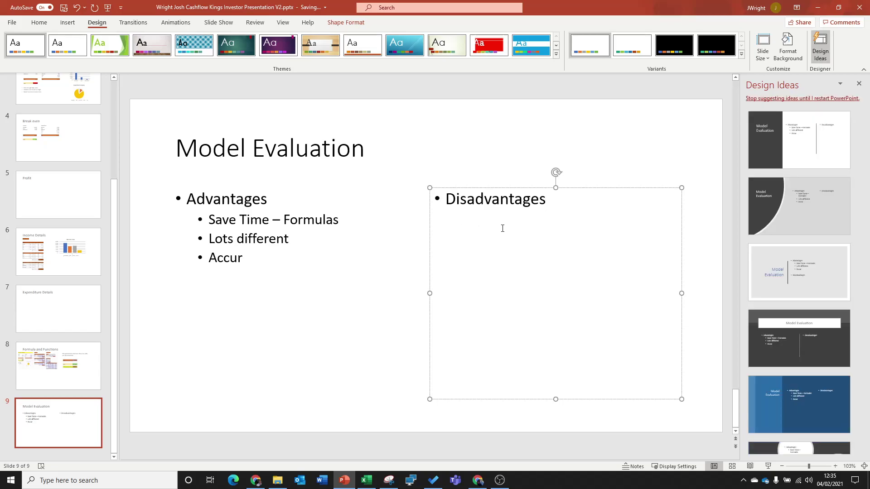
# Step: On the Right's Bikes title slide, show the Animations tab and Animation Pane
pyautogui.click(360, 171)
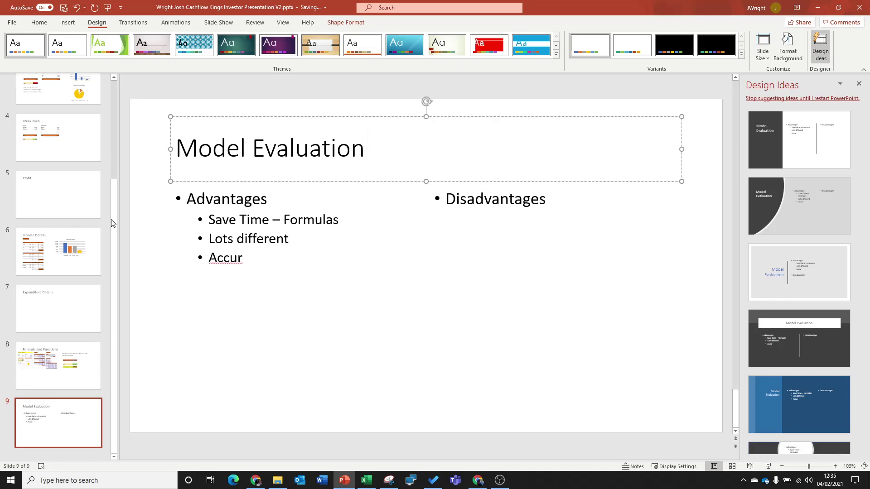
pyautogui.click(58, 423)
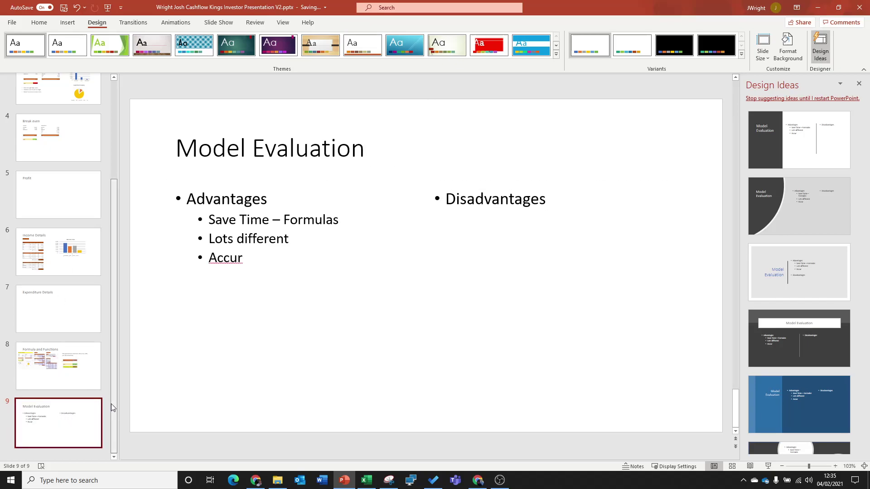
pyautogui.scroll(5, 59, 272)
pyautogui.click(58, 106)
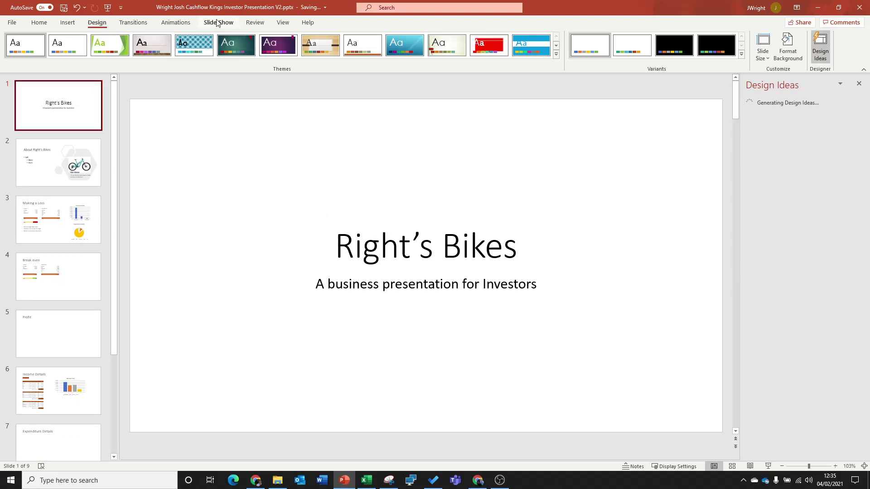
pyautogui.click(175, 22)
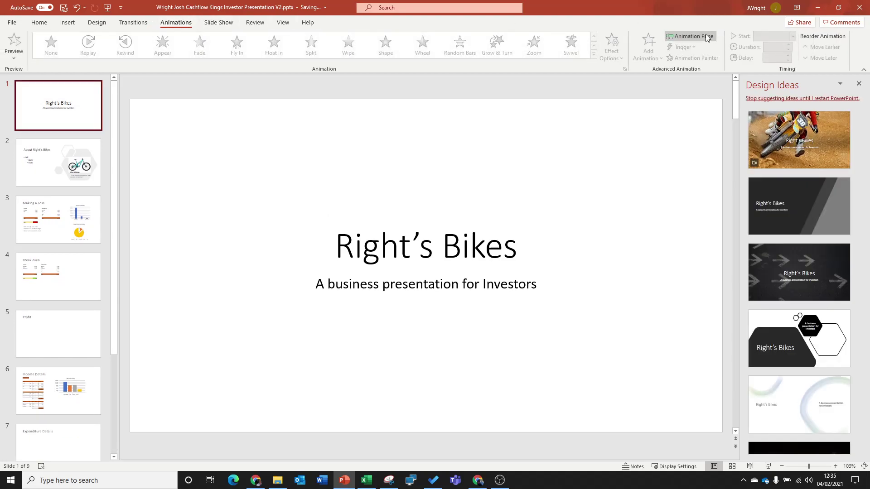
pyautogui.click(693, 36)
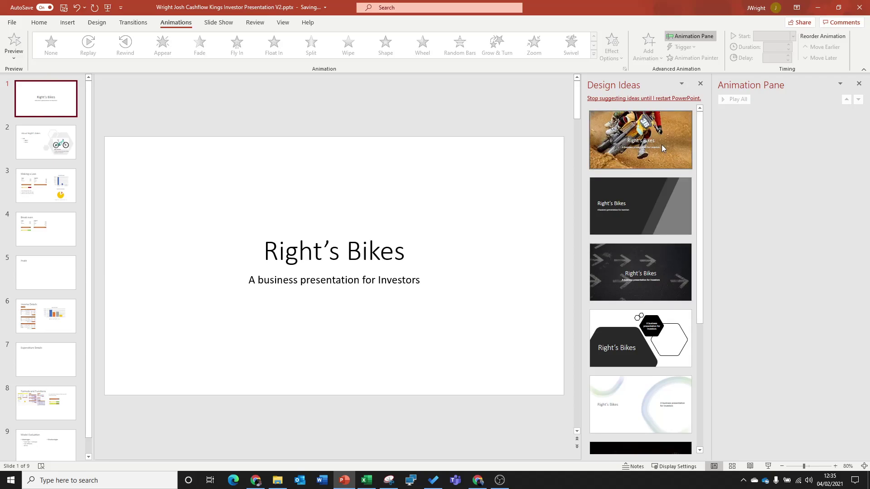
pyautogui.click(701, 85)
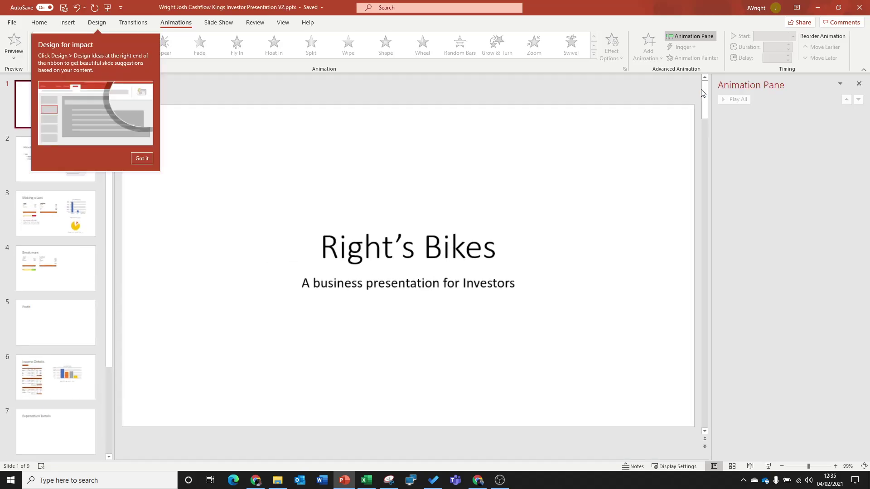
pyautogui.click(141, 159)
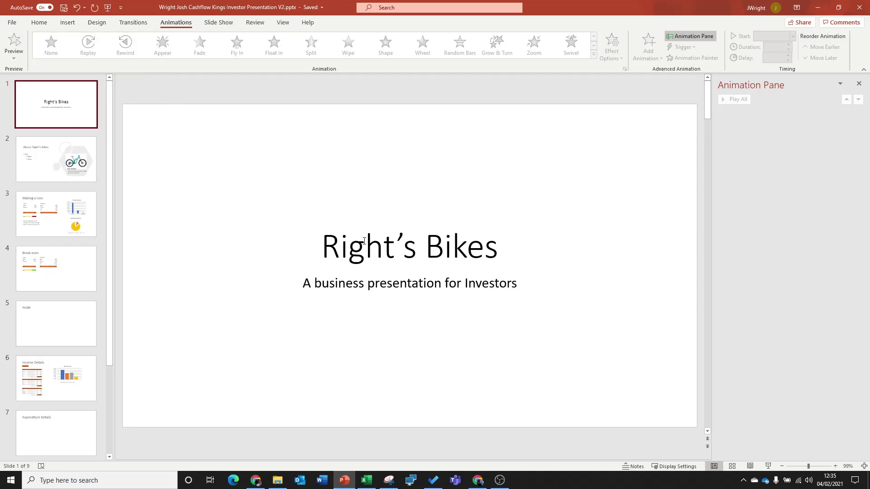
# Step: Give the title a Float In entrance and the subtitle a Wipe entrance
pyautogui.click(418, 246)
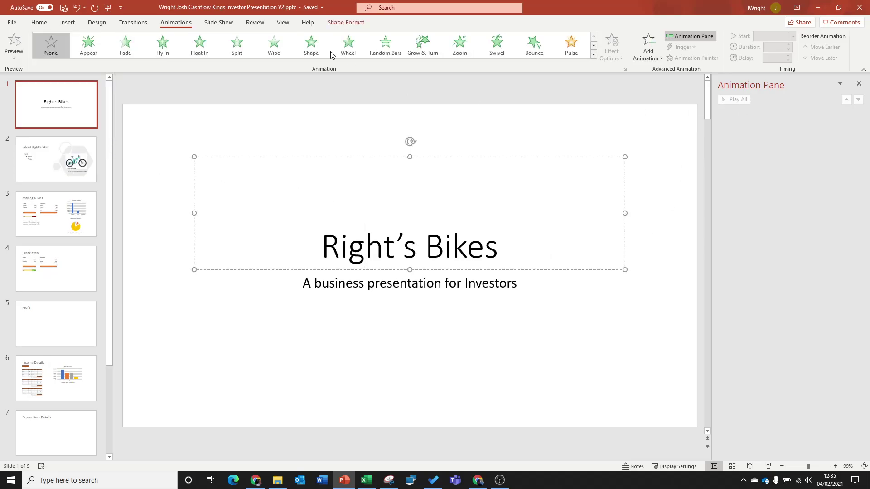
pyautogui.click(200, 46)
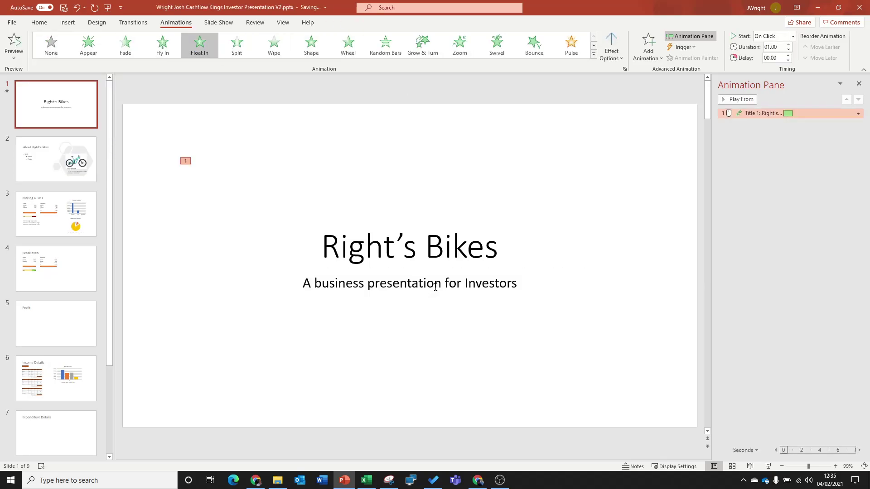
pyautogui.click(435, 284)
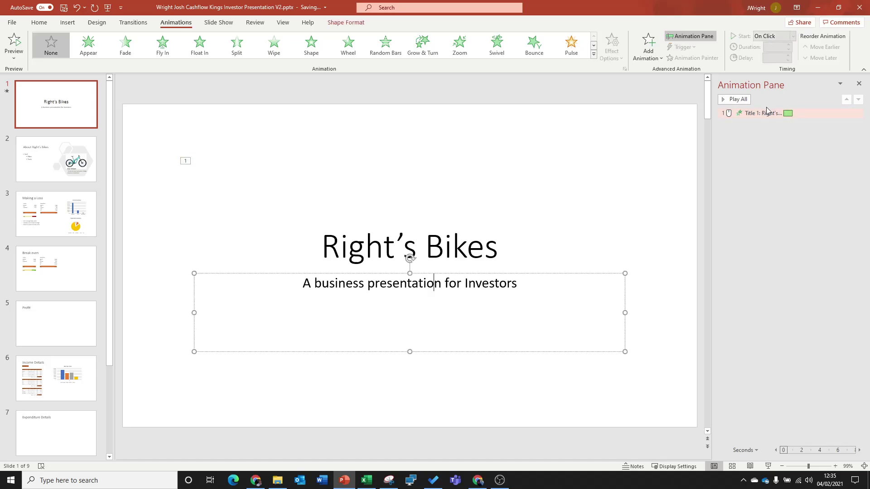
pyautogui.click(274, 45)
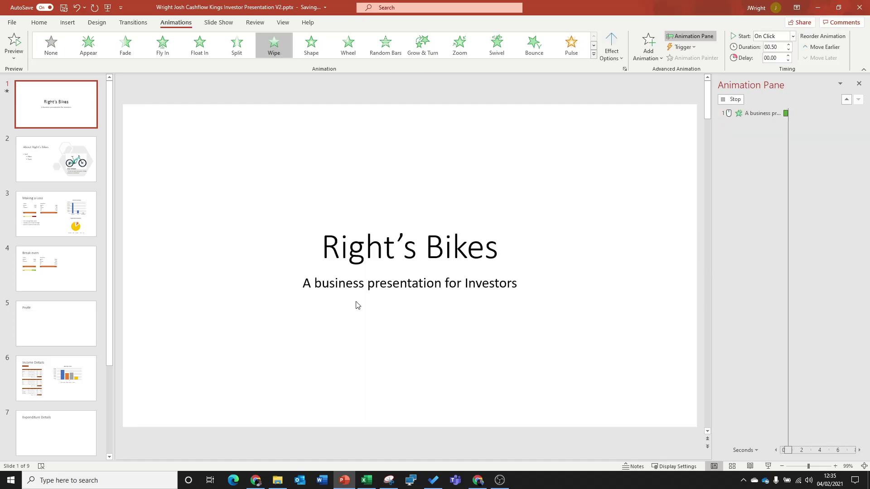
pyautogui.click(48, 163)
pyautogui.click(553, 286)
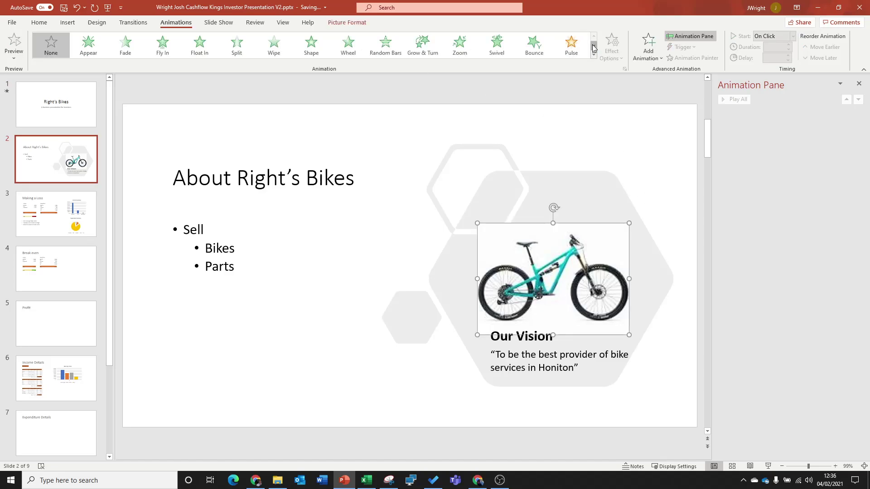
# Step: Give the About Right's Bikes bike picture a Grow/Shrink emphasis animation
pyautogui.click(593, 47)
pyautogui.click(162, 48)
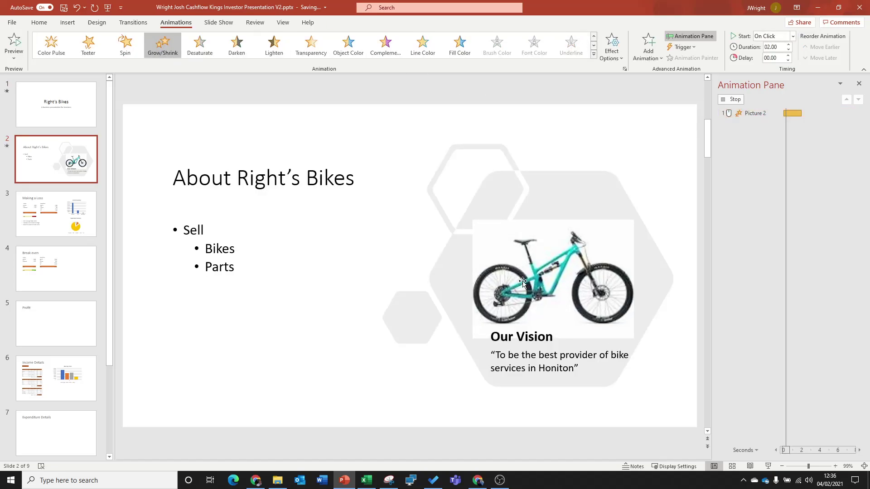
pyautogui.click(265, 179)
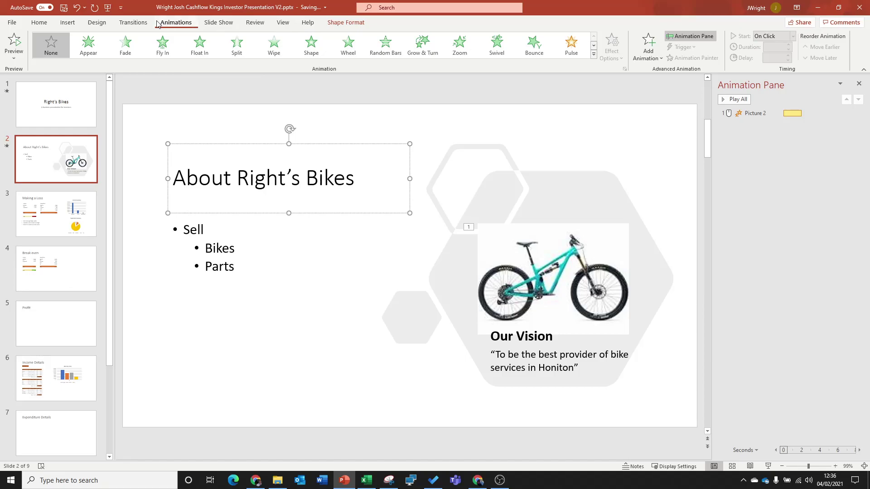
pyautogui.click(134, 22)
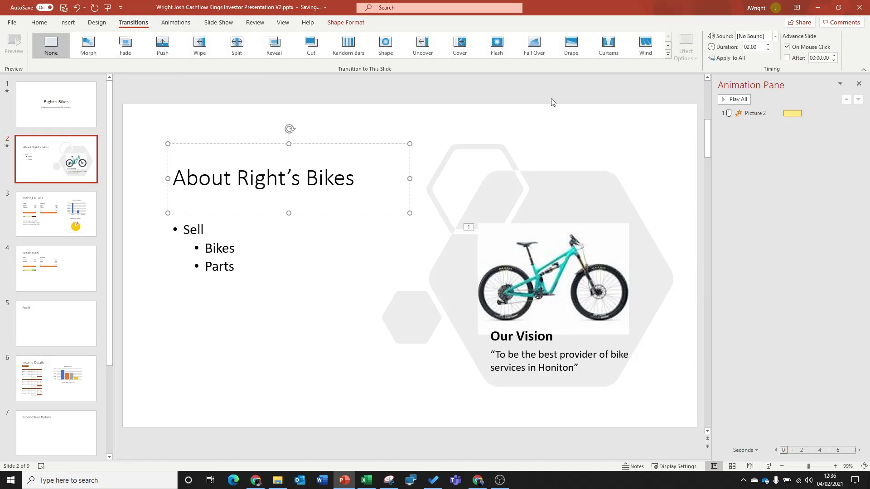